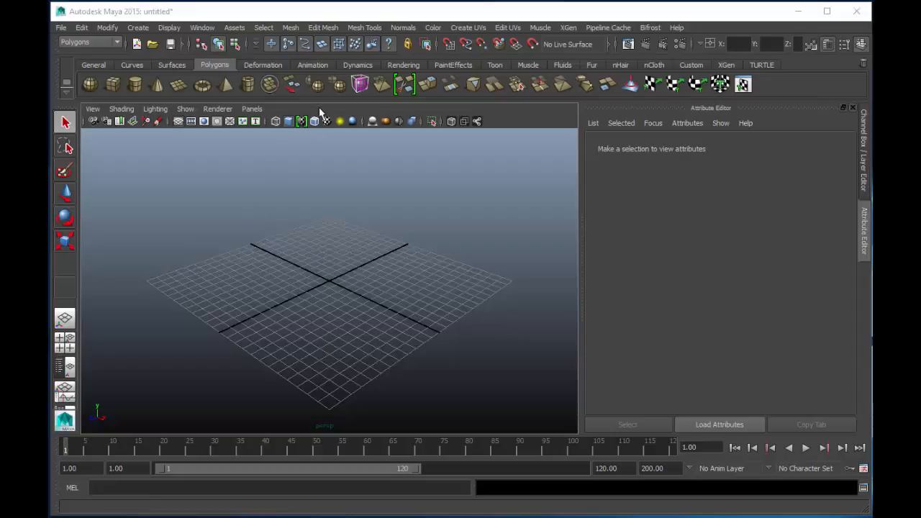
pyautogui.click(450, 121)
pyautogui.click(140, 28)
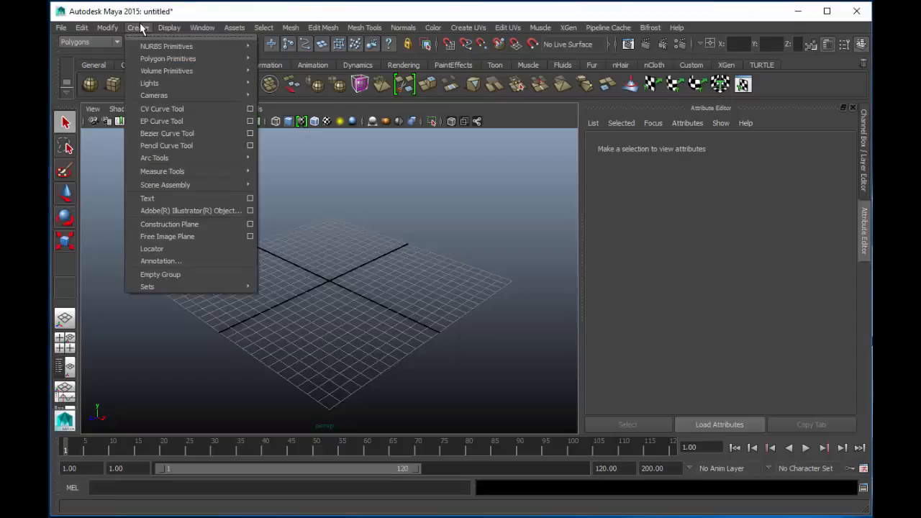
pyautogui.moveTo(202, 28)
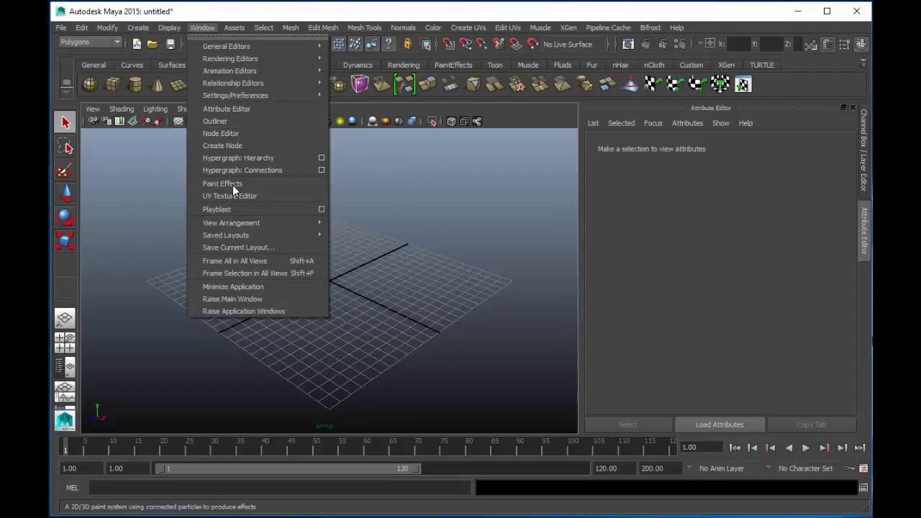
pyautogui.moveTo(286, 29)
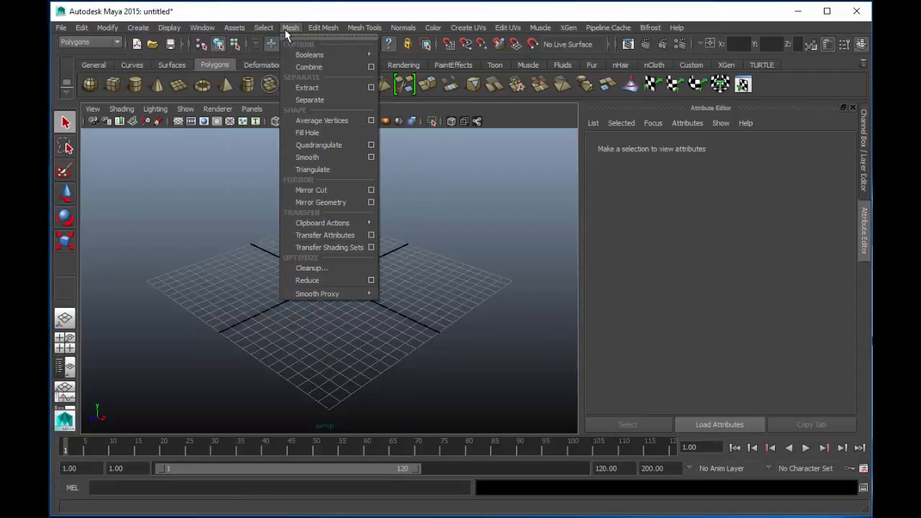
# Step: Cycle the menu set through Animation, Polygons and Dynamics, and leave it on Rendering
pyautogui.click(115, 44)
pyautogui.click(93, 53)
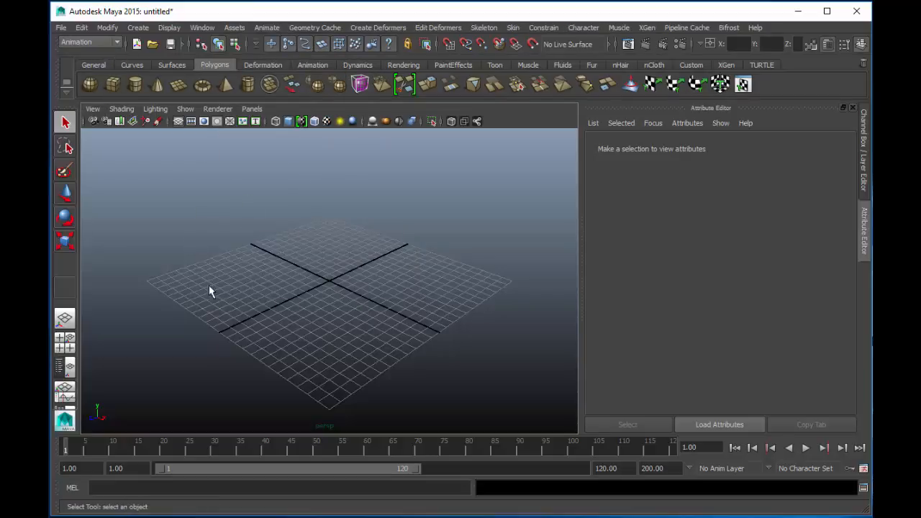
pyautogui.click(115, 42)
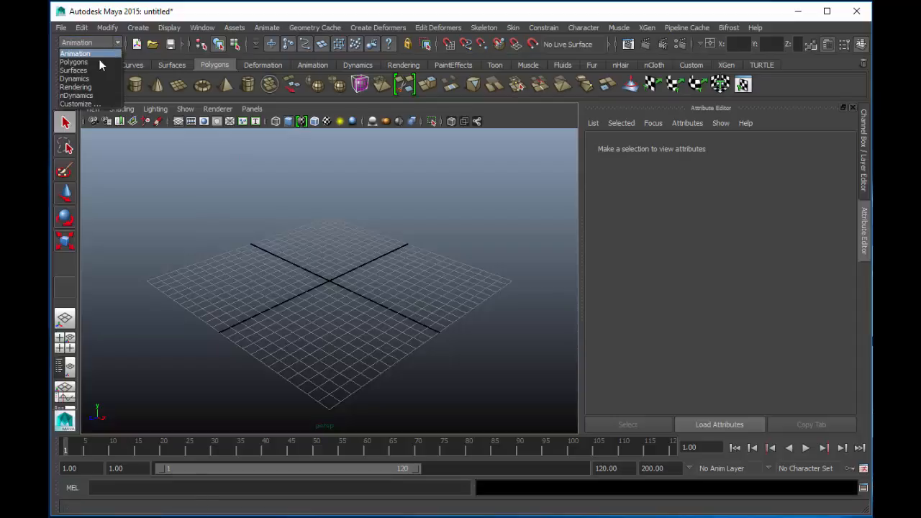
pyautogui.click(100, 63)
pyautogui.click(116, 42)
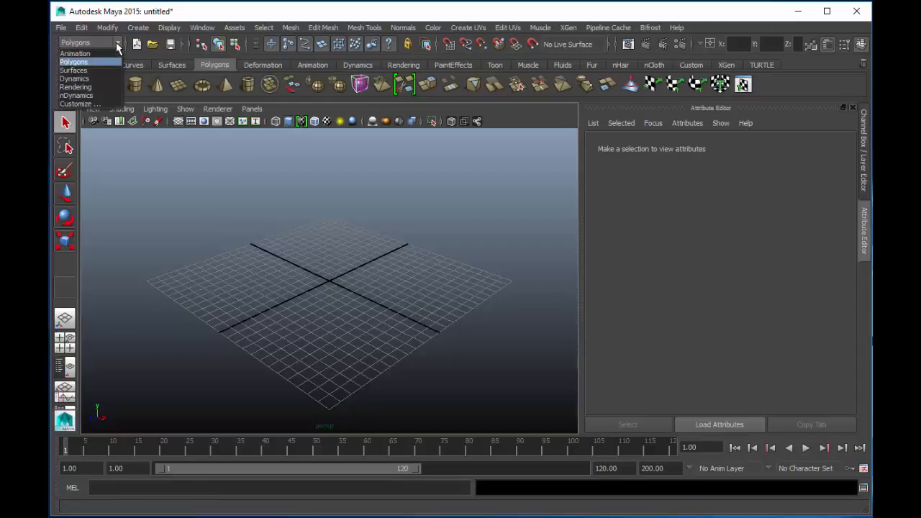
pyautogui.click(101, 80)
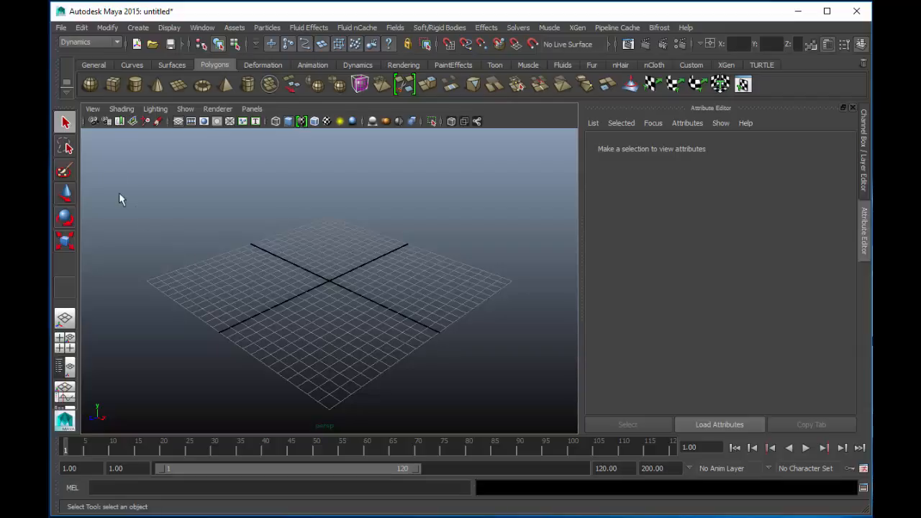
pyautogui.click(117, 43)
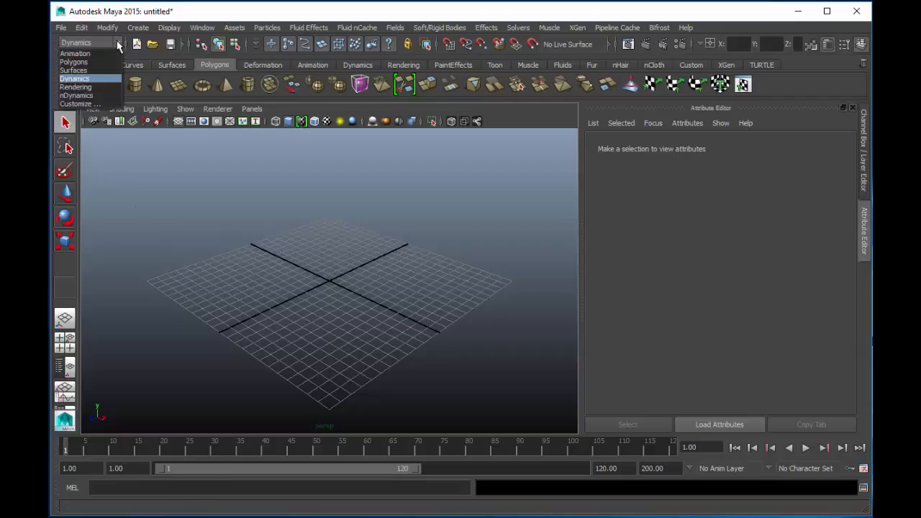
pyautogui.click(106, 86)
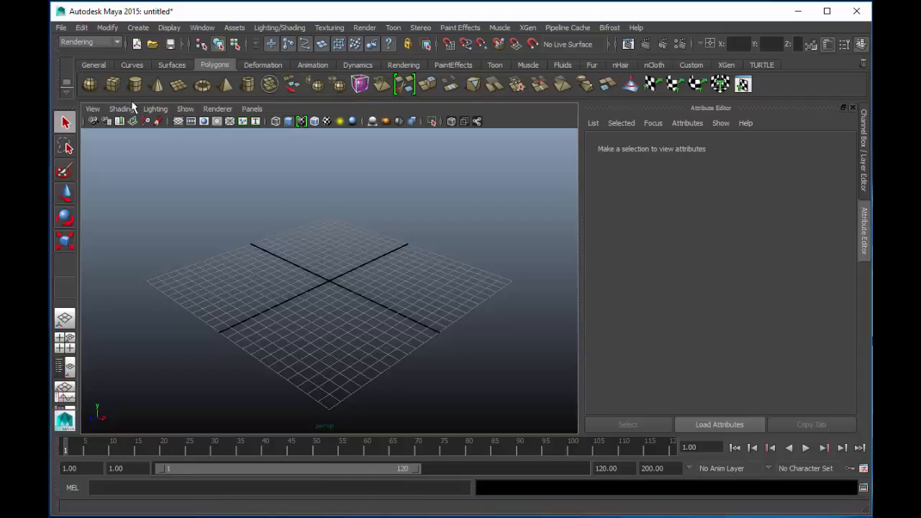
# Step: Look through the Deformation, Polygons, Dynamics and Rendering shelves to examine their tools
pyautogui.click(65, 93)
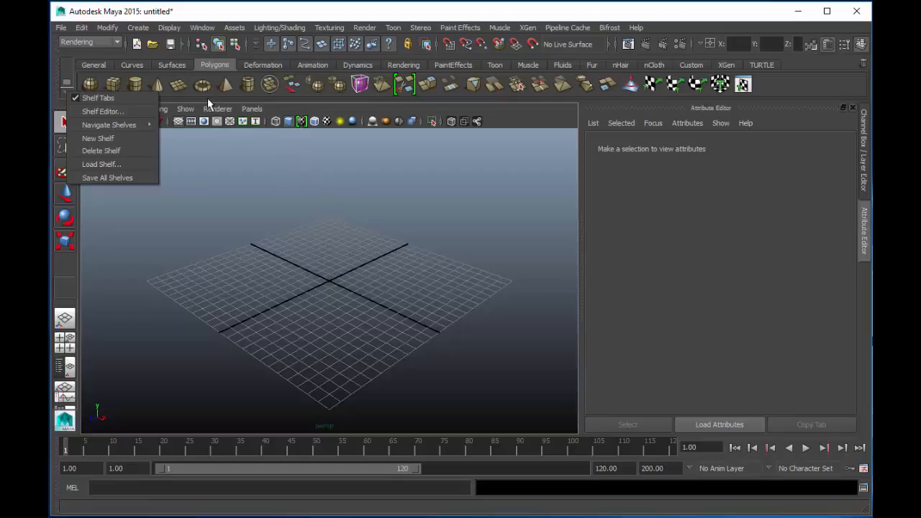
pyautogui.click(271, 65)
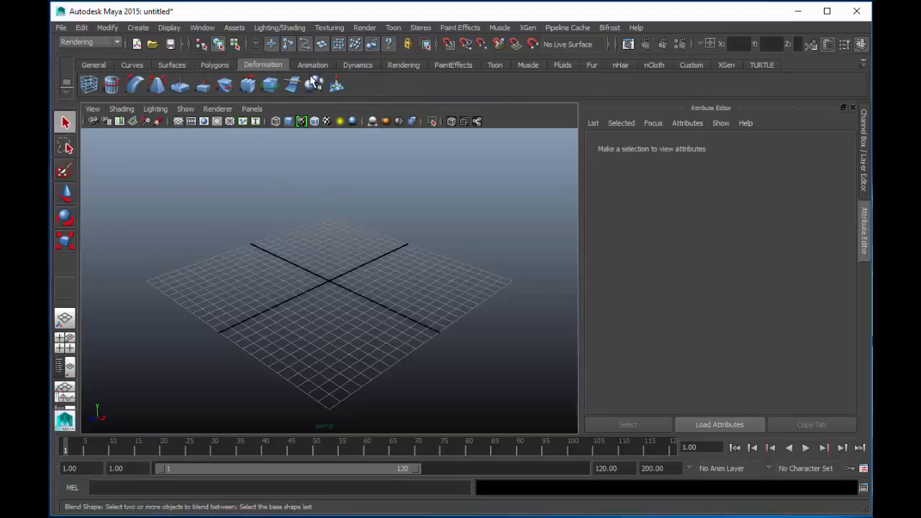
pyautogui.click(209, 65)
pyautogui.click(358, 65)
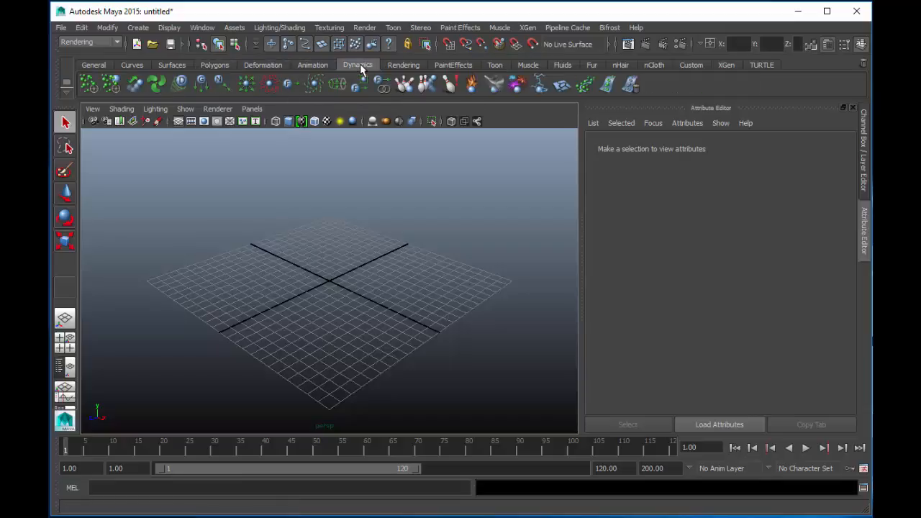
pyautogui.click(398, 64)
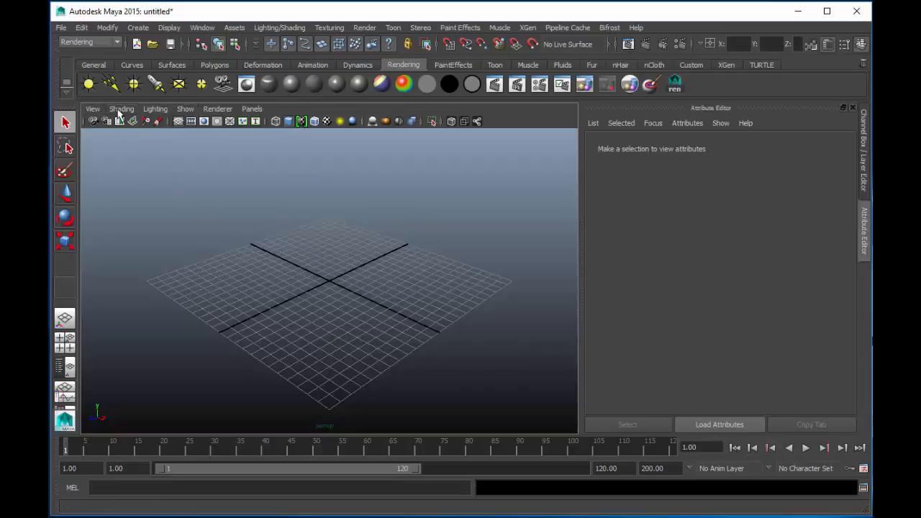
pyautogui.click(184, 109)
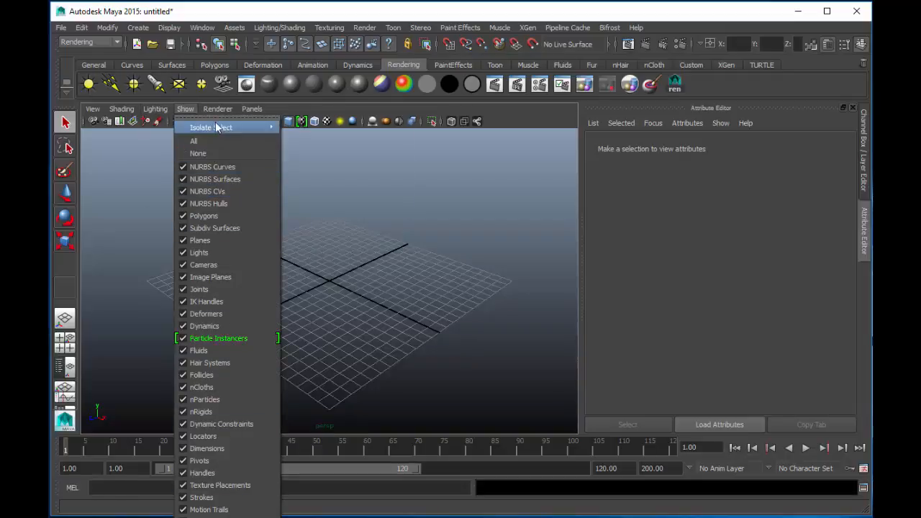
pyautogui.moveTo(218, 111)
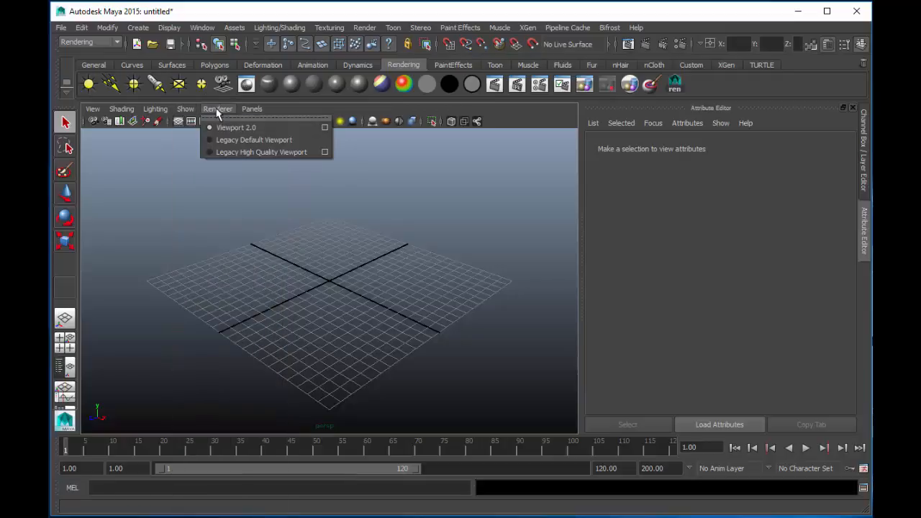
pyautogui.moveTo(250, 112)
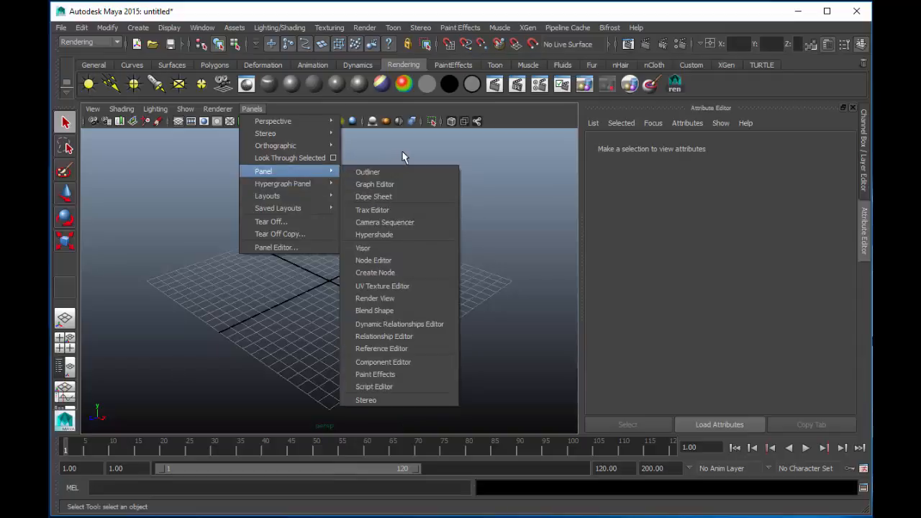
pyautogui.click(181, 355)
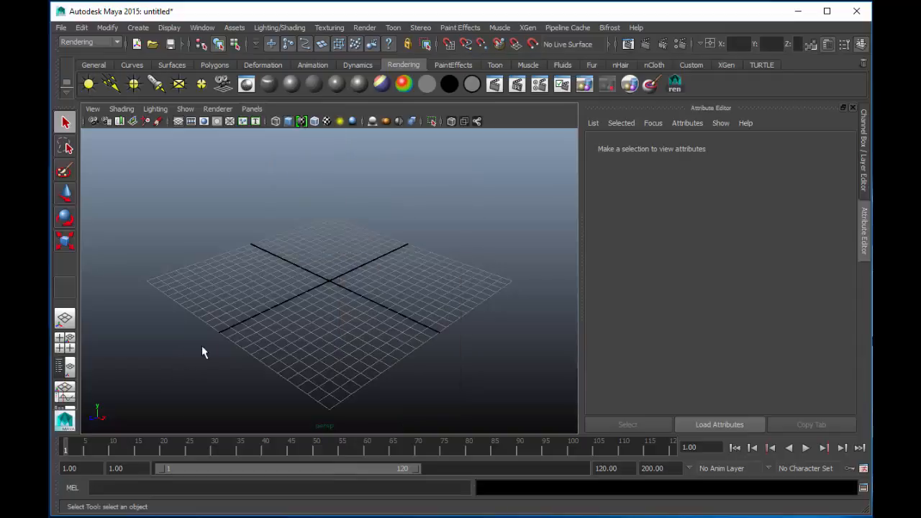
# Step: Switch from the perspective view to the four-view layout and maximize the top view
pyautogui.press('space')
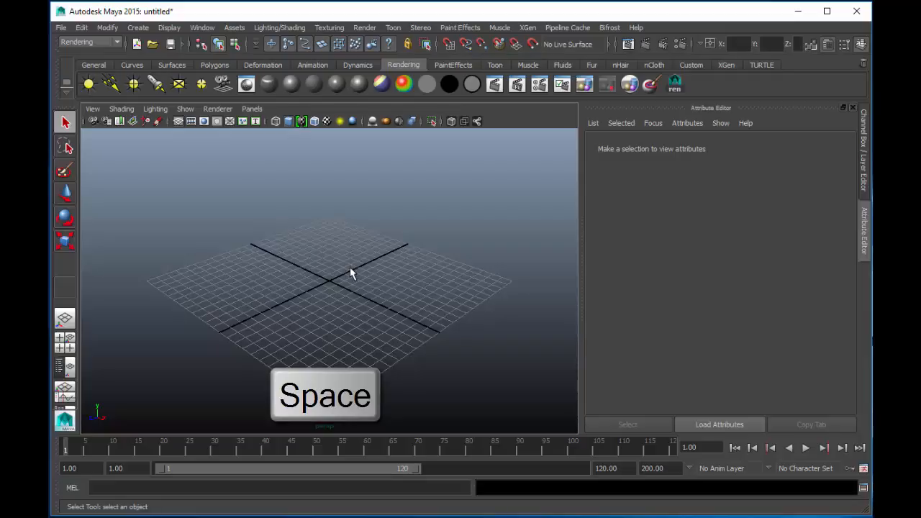
pyautogui.press('space')
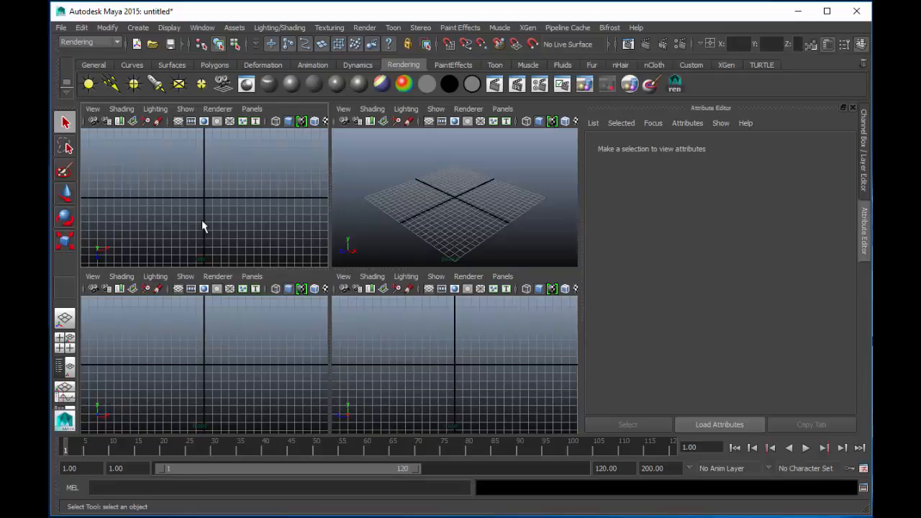
pyautogui.press('space')
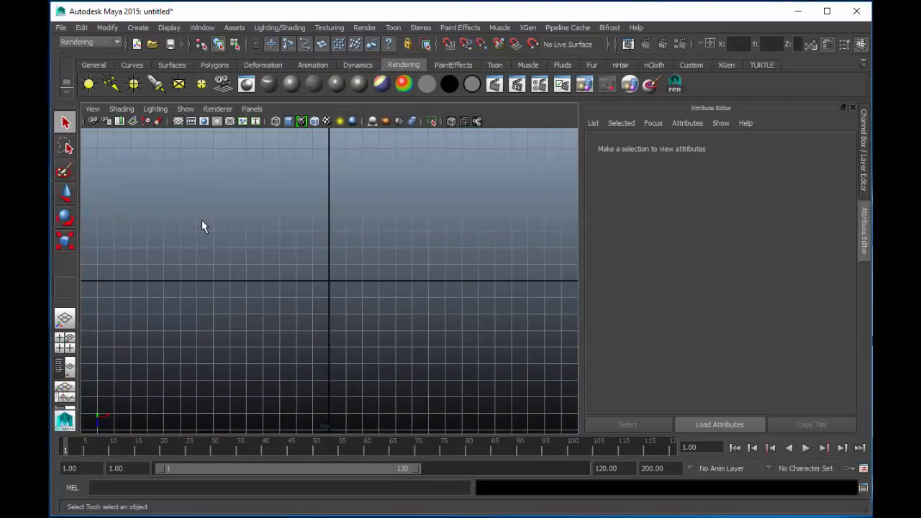
# Step: Toggle between the four-view layout and the maximized top view, and return to the full-size perspective view
pyautogui.press('space')
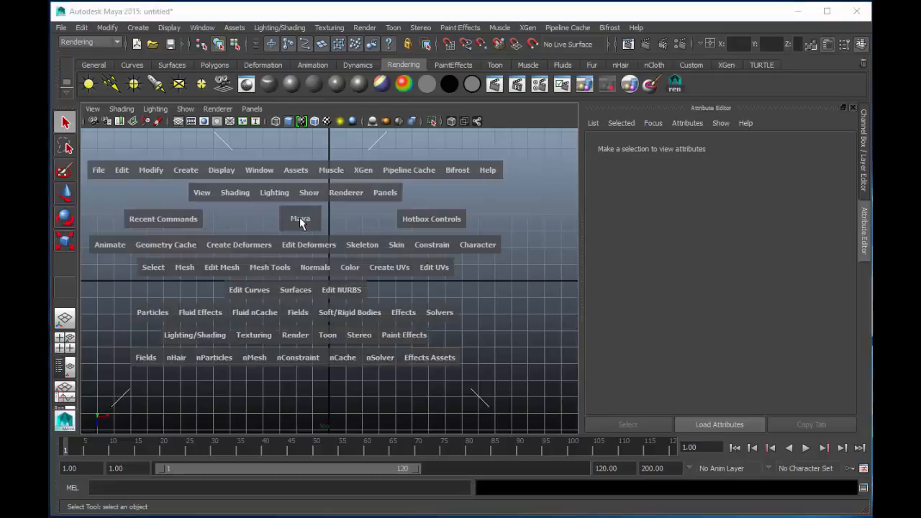
pyautogui.moveTo(299, 219); pyautogui.dragTo(435, 229)
pyautogui.press('space')
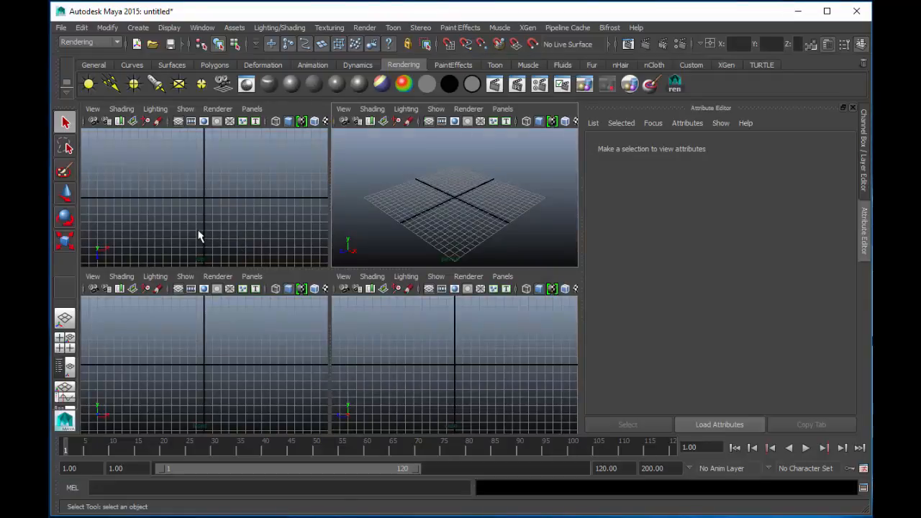
pyautogui.press('space')
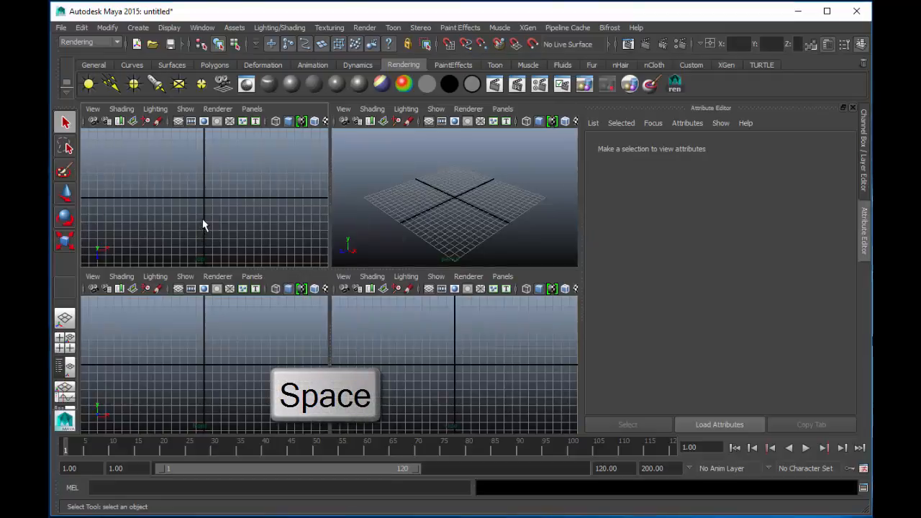
pyautogui.press('space')
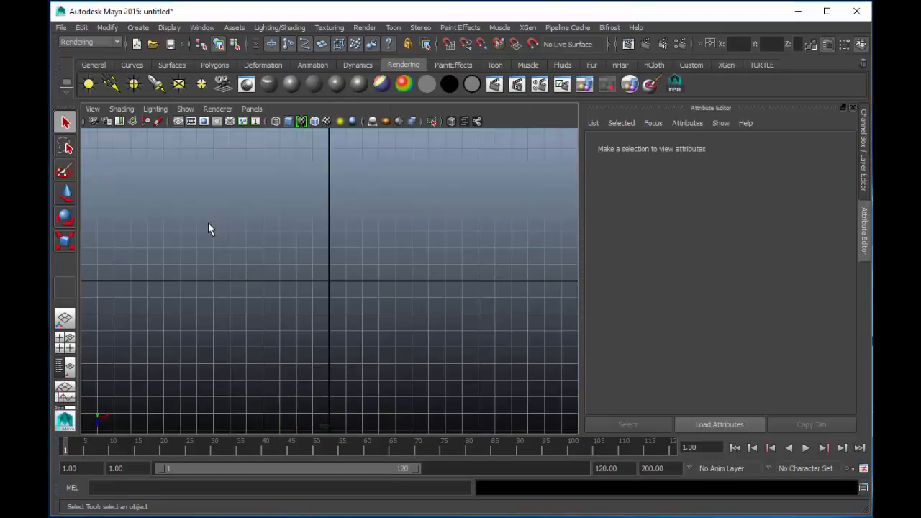
pyautogui.press('space')
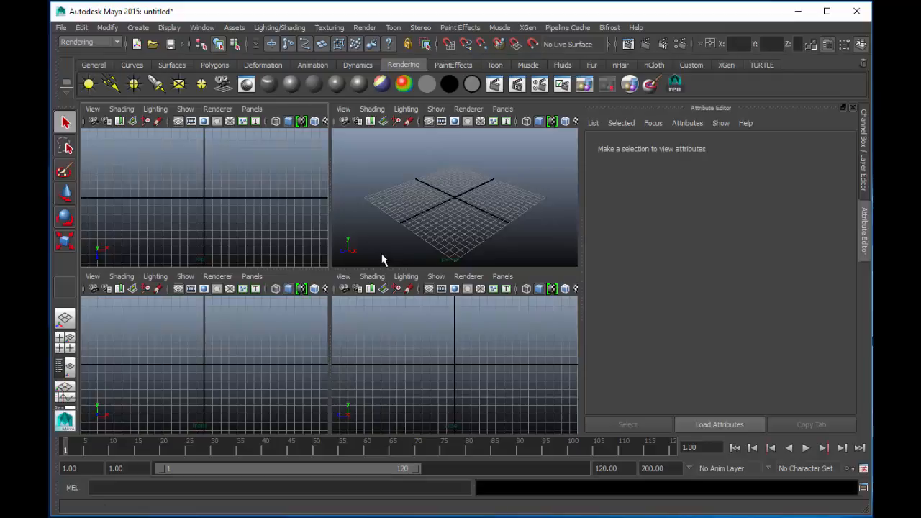
pyautogui.press('space')
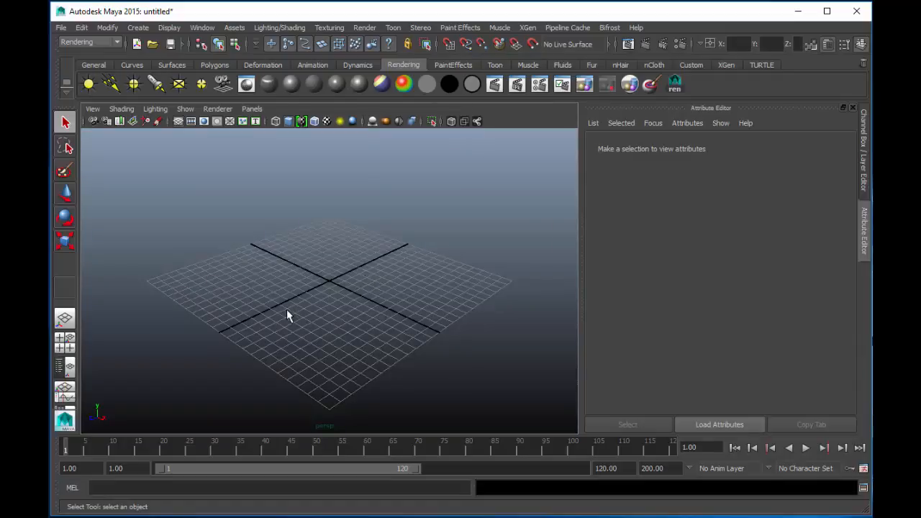
# Step: Display the hotbox over the perspective view to examine its menu sets, and dismiss it
pyautogui.press('space')
pyautogui.press('space')
pyautogui.press('space')
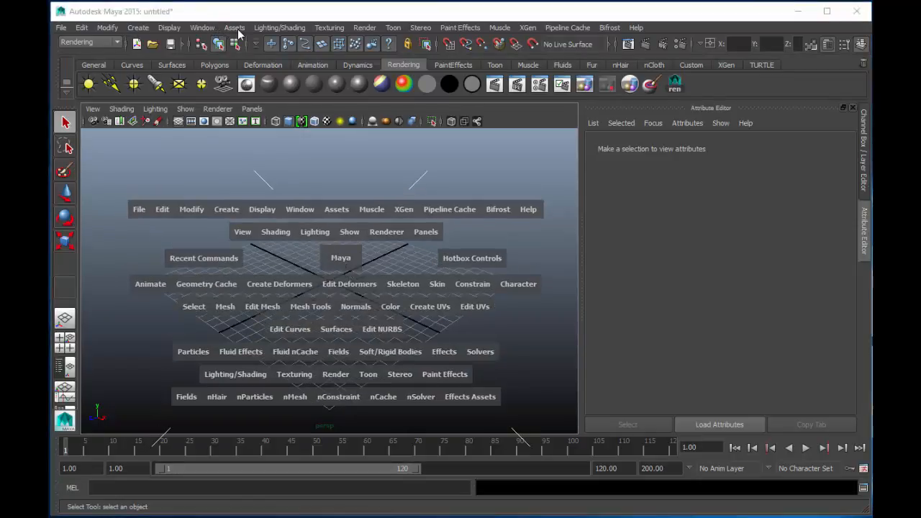
pyautogui.press('space')
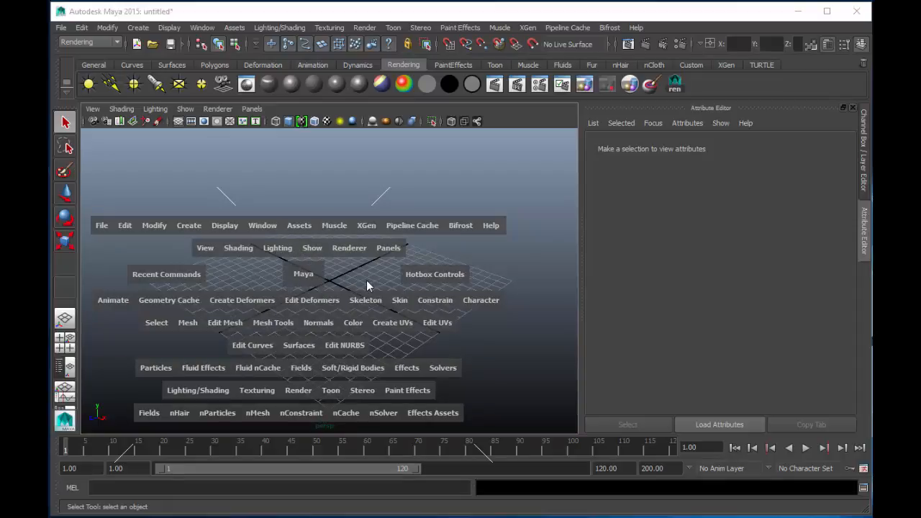
pyautogui.press('space')
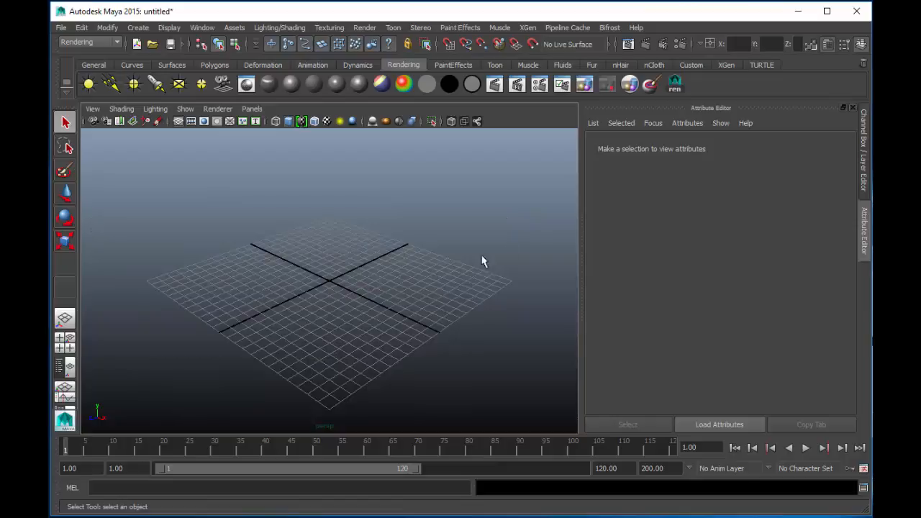
# Step: Display the Channel Box and create a polygon cube at the grid's centre, scaled to about 11.15 on all axes
pyautogui.click(863, 176)
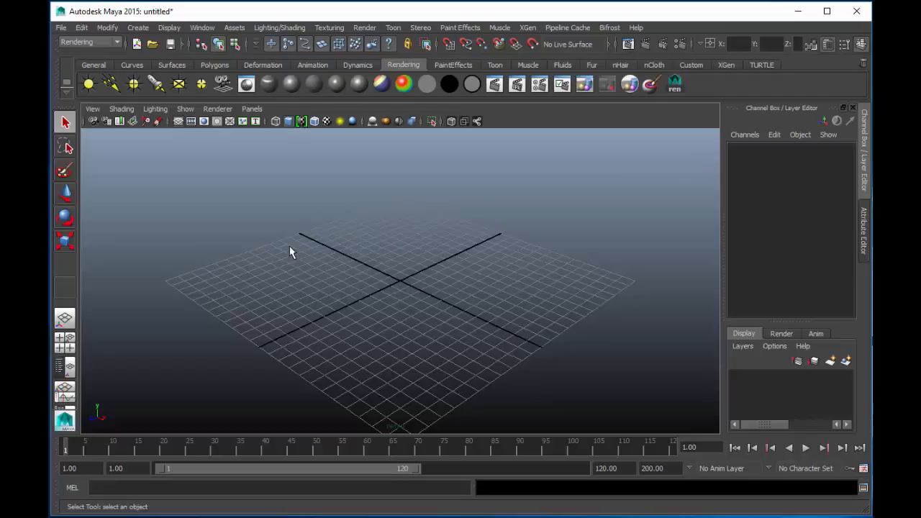
pyautogui.click(208, 64)
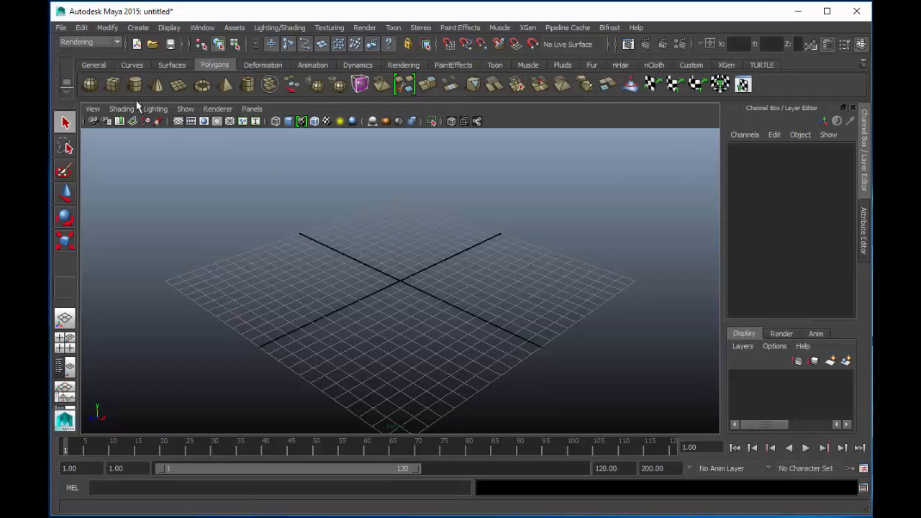
pyautogui.click(115, 89)
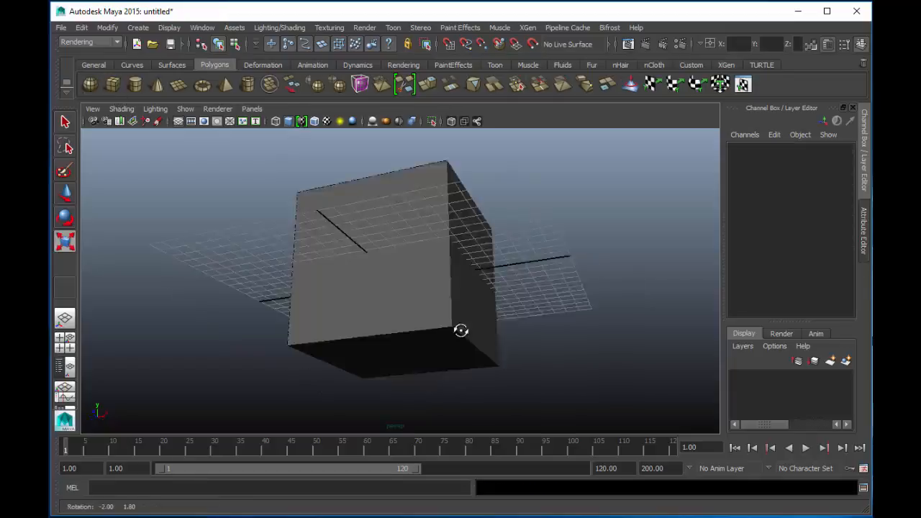
pyautogui.keyDown('alt'); pyautogui.moveTo(461, 328); pyautogui.dragTo(508, 301); pyautogui.keyUp('alt')
# Step: Examine the selected cube's Channel Box values, and switch to the Attribute Editor with nothing selected
pyautogui.click(504, 217)
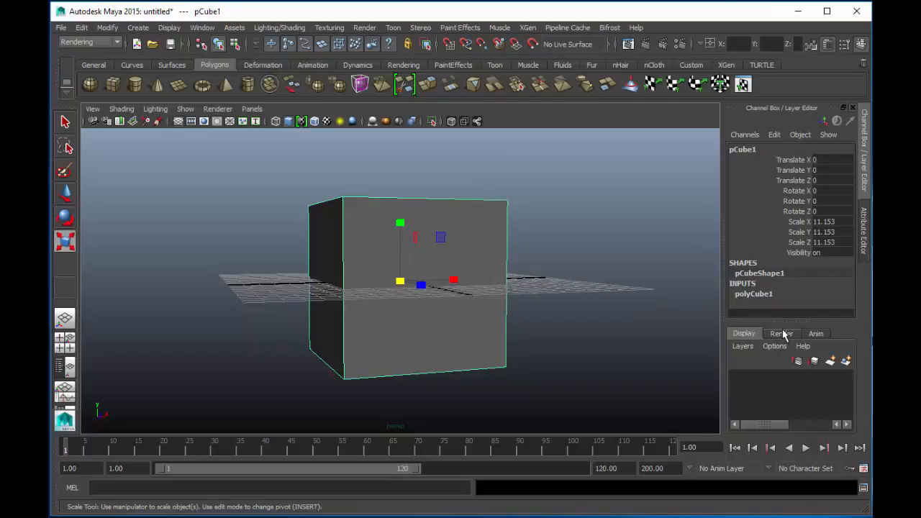
pyautogui.click(611, 230)
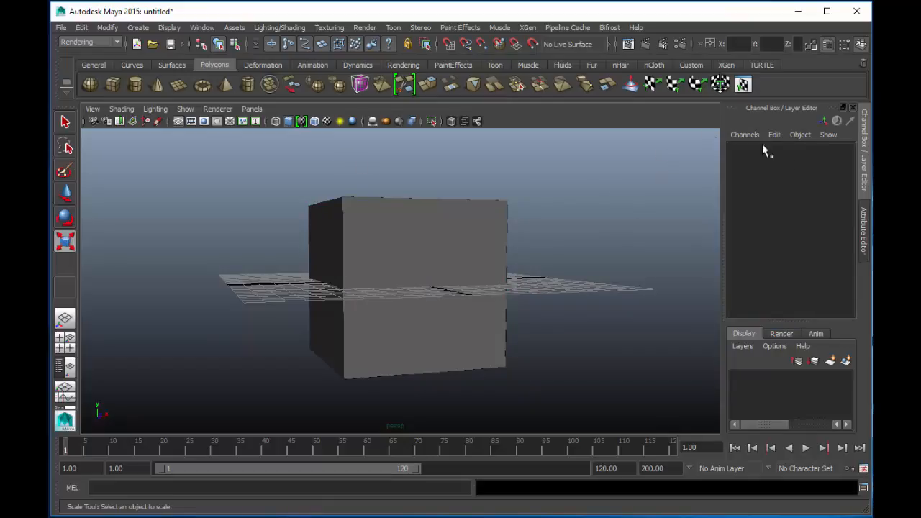
pyautogui.click(864, 230)
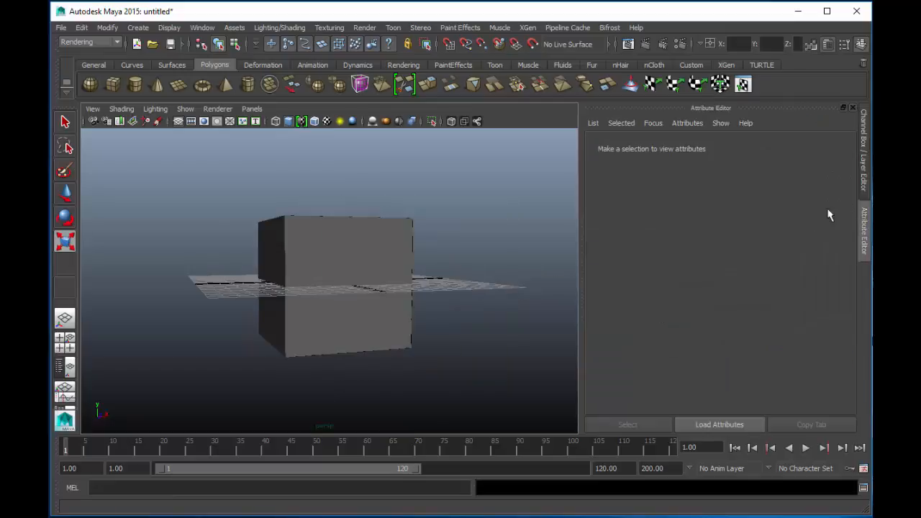
# Step: Select the cube, compare its properties in the Attribute Editor and the Channel Box, and clear the selection with the Channel Box displayed
pyautogui.click(865, 182)
pyautogui.click(864, 244)
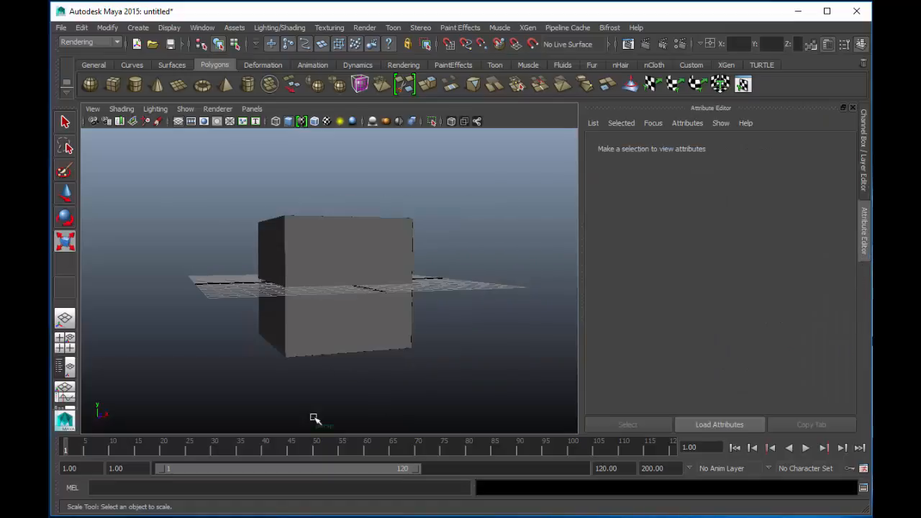
pyautogui.click(362, 250)
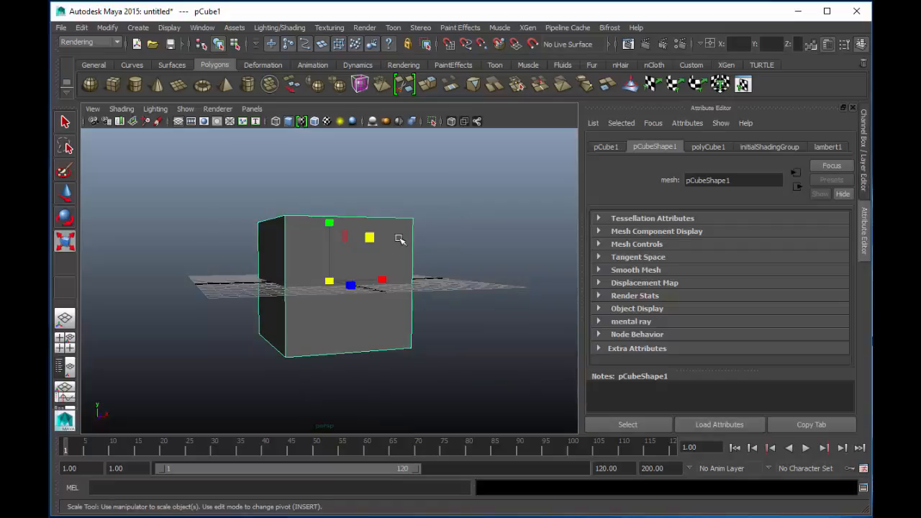
pyautogui.hotkey('ctrl', 'a')
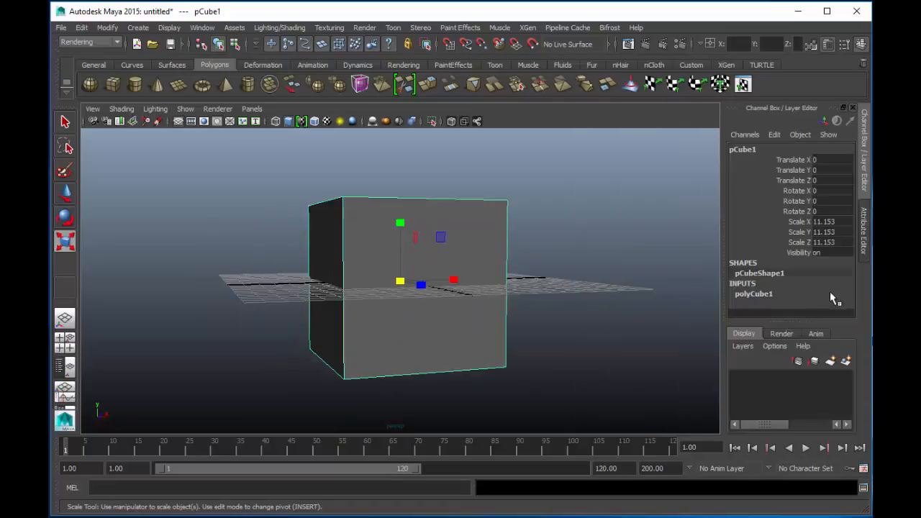
pyautogui.hotkey('ctrl', 'a')
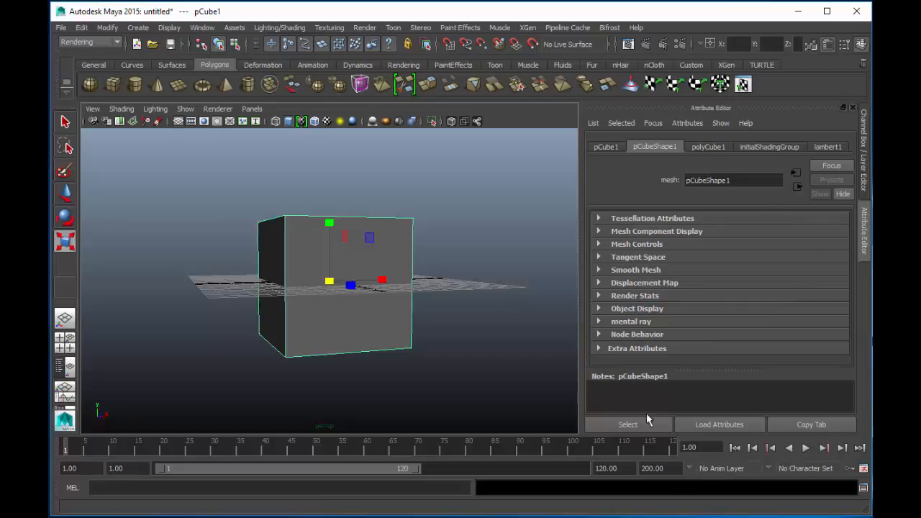
pyautogui.click(842, 194)
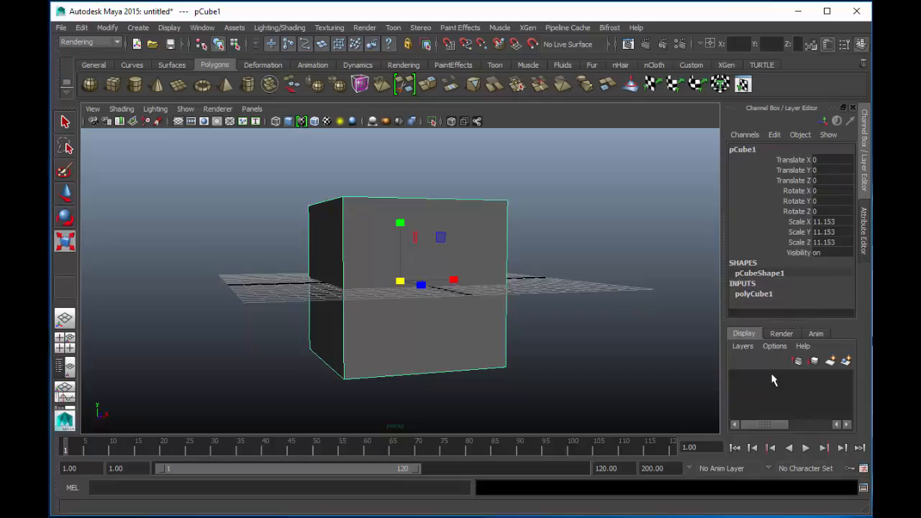
pyautogui.click(576, 243)
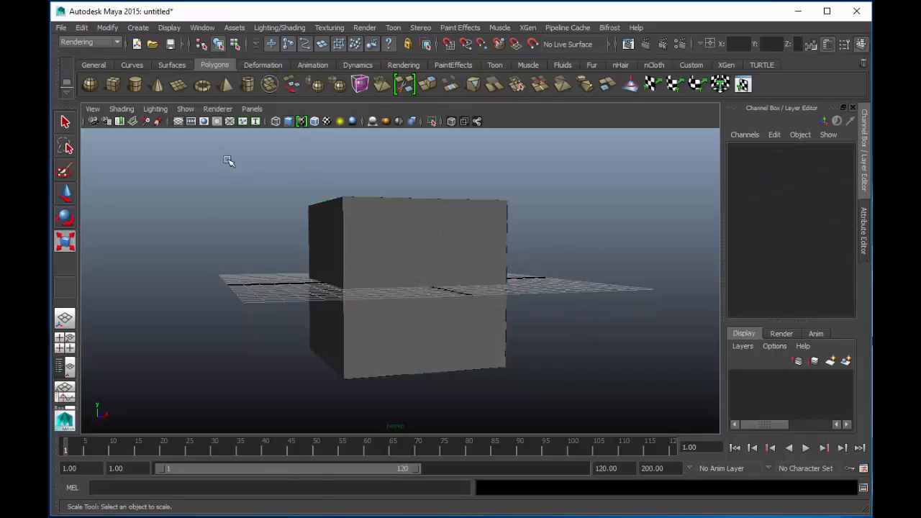
# Step: Create a polygon sphere and move it along X to about 17.3, outside the large cube
pyautogui.click(93, 90)
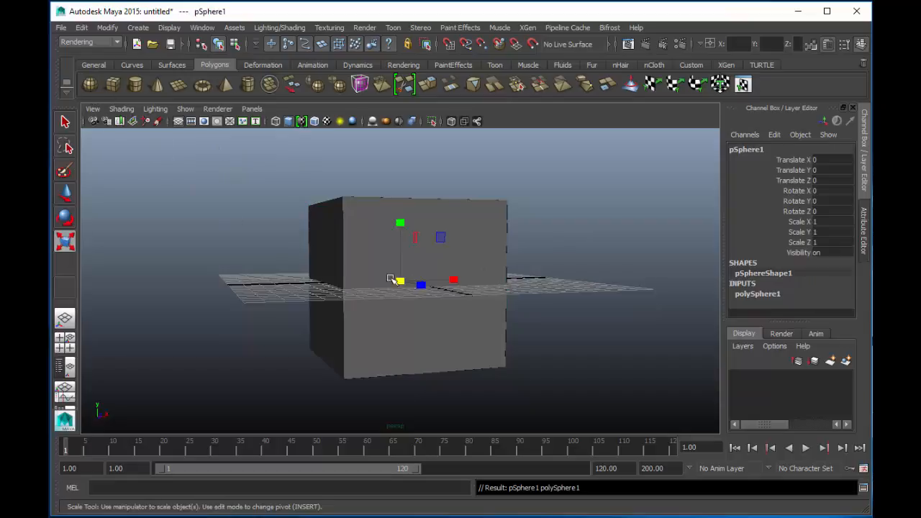
pyautogui.press('w')
pyautogui.moveTo(456, 280); pyautogui.dragTo(641, 255)
# Step: Scale the cube uniformly down to about 2.88 and raise it to about 2.11 in Y
pyautogui.click(468, 249)
pyautogui.press('r')
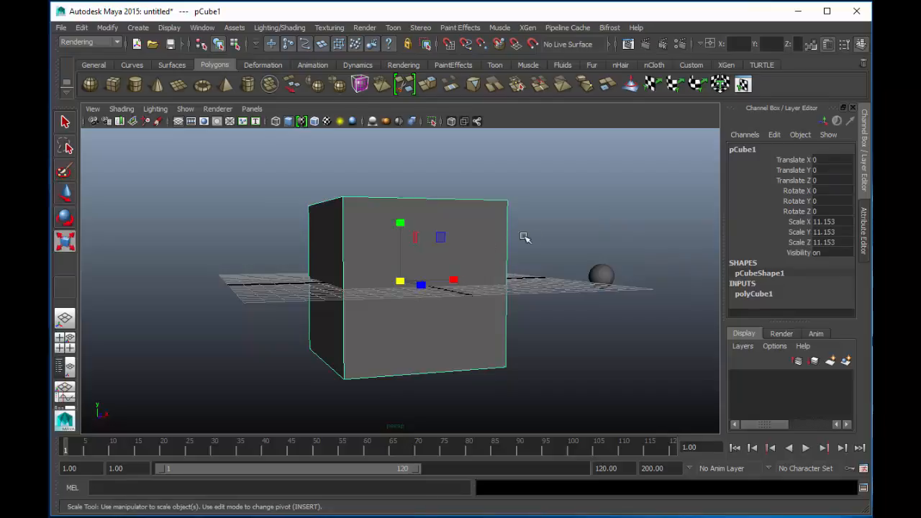
pyautogui.moveTo(547, 220); pyautogui.dragTo(449, 267, button='middle')
pyautogui.press('w')
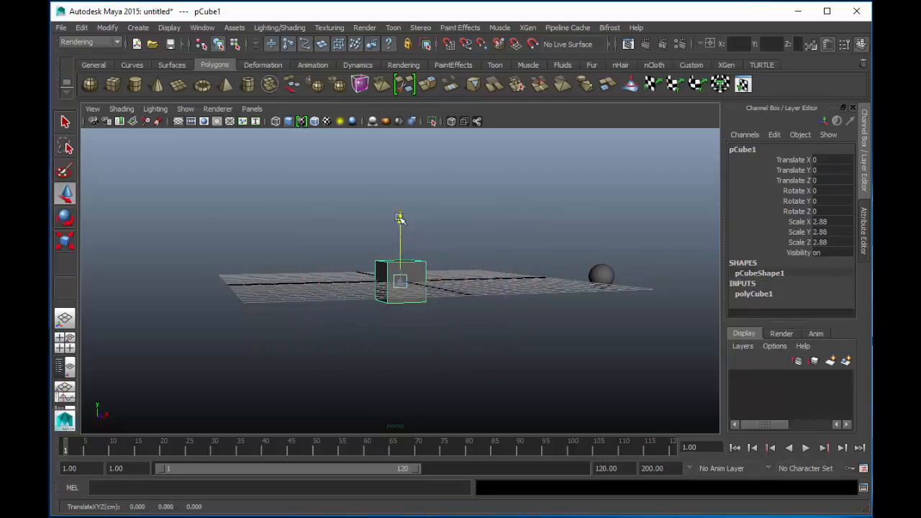
pyautogui.moveTo(397, 229); pyautogui.dragTo(398, 200)
# Step: Move the sphere beside the cube, to about 3.7 in X and 2.26 in Y, and frame both objects
pyautogui.click(603, 275)
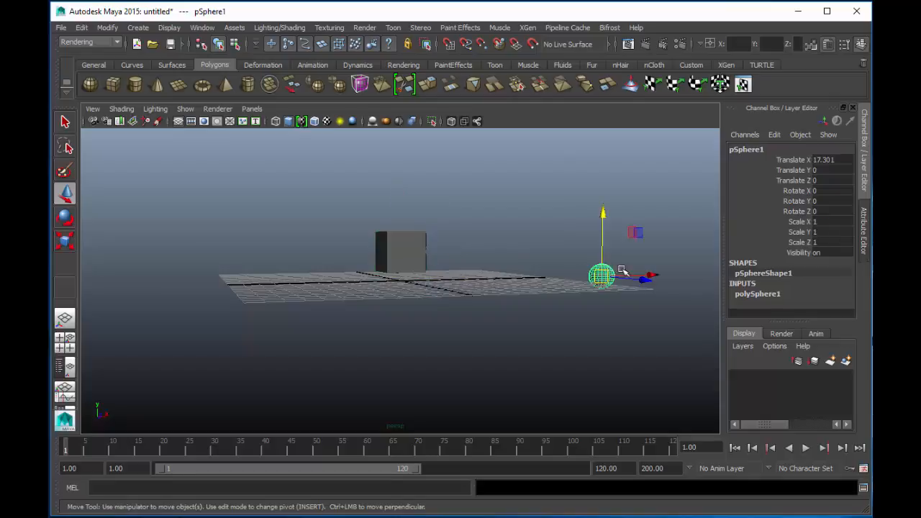
pyautogui.moveTo(650, 276); pyautogui.dragTo(511, 257)
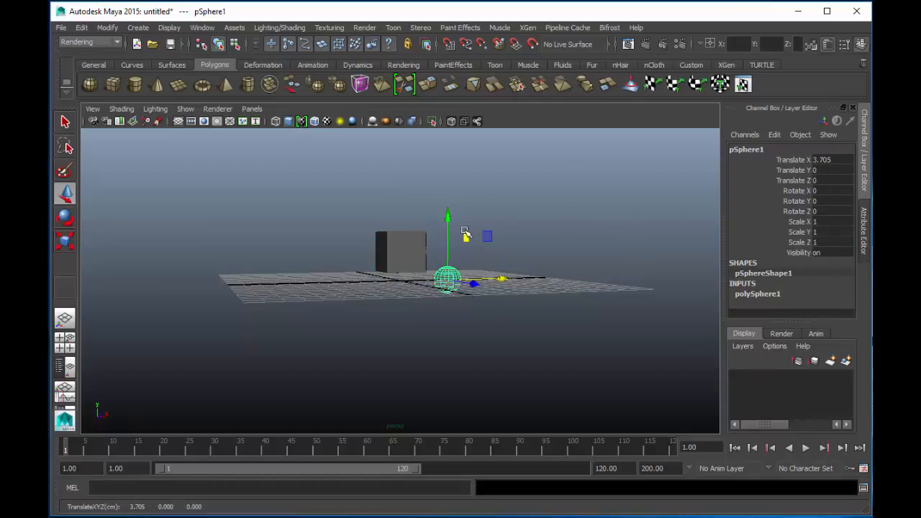
pyautogui.moveTo(448, 215); pyautogui.dragTo(447, 186)
pyautogui.keyDown('alt'); pyautogui.moveTo(444, 251); pyautogui.dragTo(417, 298); pyautogui.keyUp('alt')
pyautogui.keyDown('alt'); pyautogui.moveTo(416, 298); pyautogui.dragTo(497, 393, button='right'); pyautogui.keyUp('alt')
pyautogui.keyDown('alt'); pyautogui.moveTo(475, 317); pyautogui.dragTo(475, 366, button='middle'); pyautogui.keyUp('alt')
pyautogui.keyDown('alt'); pyautogui.moveTo(479, 352); pyautogui.dragTo(555, 351, button='right'); pyautogui.keyUp('alt')
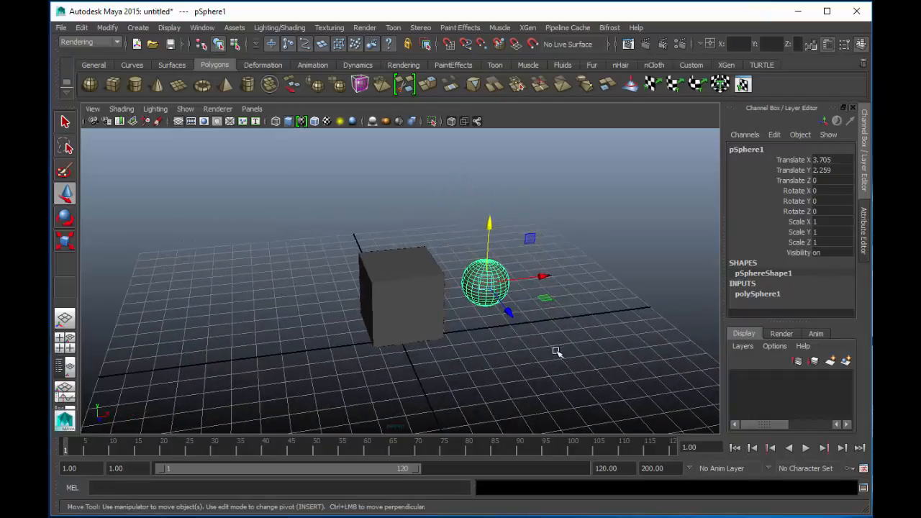
pyautogui.keyDown('alt'); pyautogui.moveTo(538, 320); pyautogui.dragTo(523, 298, button='middle'); pyautogui.keyUp('alt')
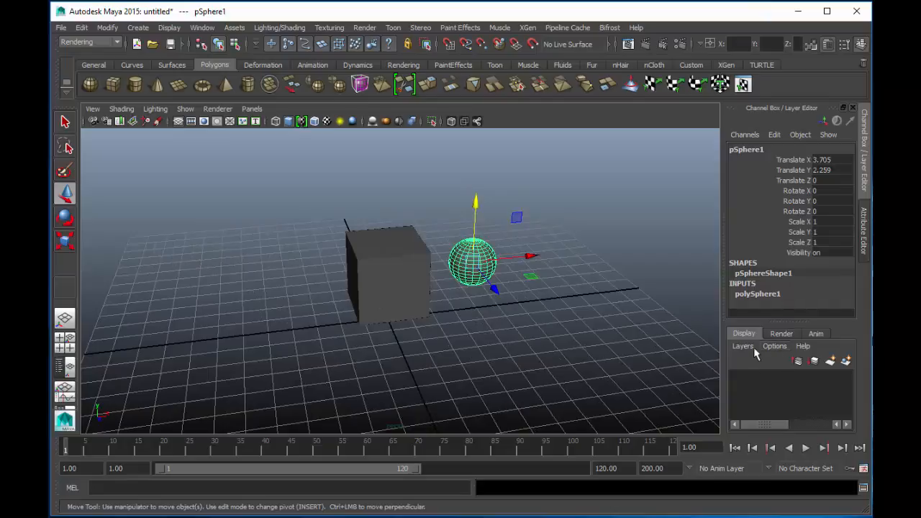
# Step: Create two empty display layers with nothing selected in the scene
pyautogui.click(603, 236)
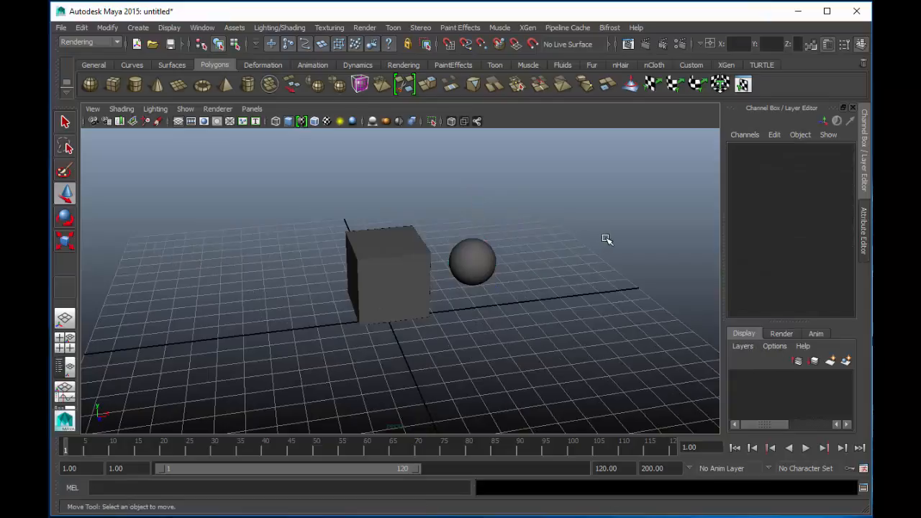
pyautogui.click(831, 360)
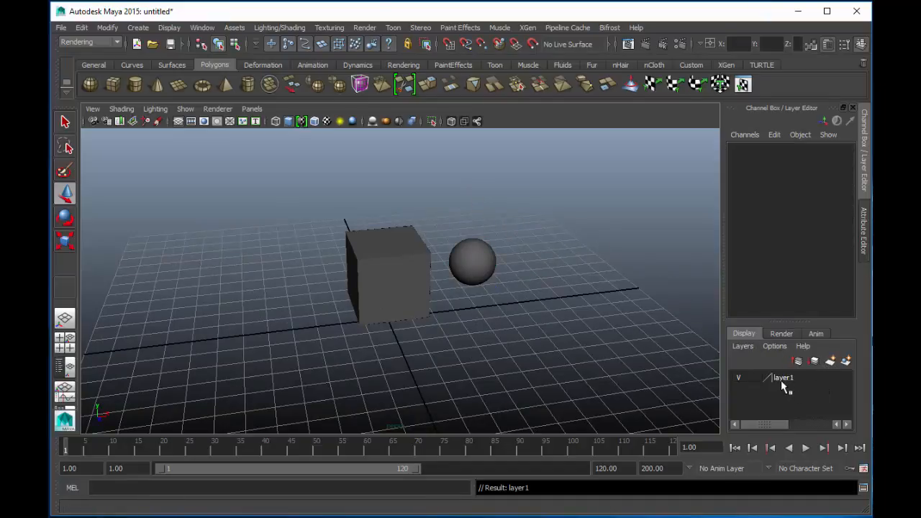
pyautogui.click(831, 362)
# Step: Rename the display layer layer1 as cube
pyautogui.click(783, 390)
pyautogui.rightClick(785, 391)
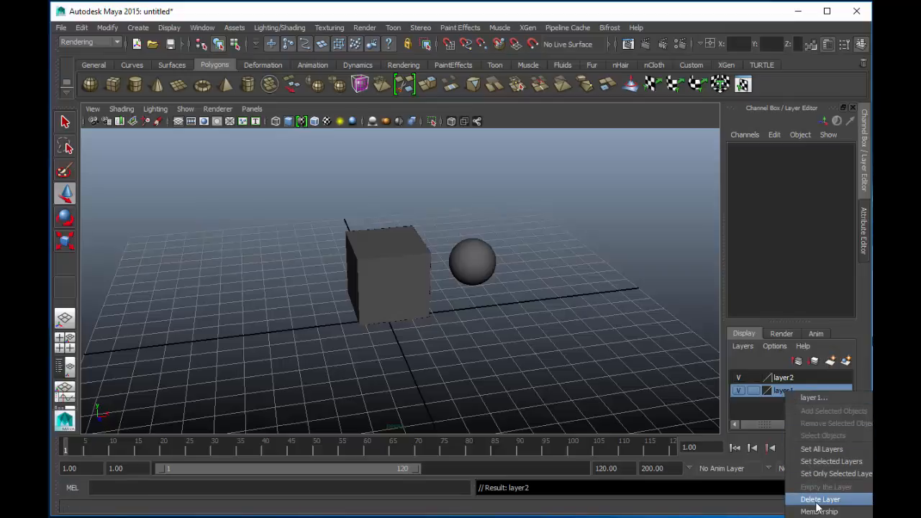
pyautogui.click(794, 388)
pyautogui.doubleClick(793, 389)
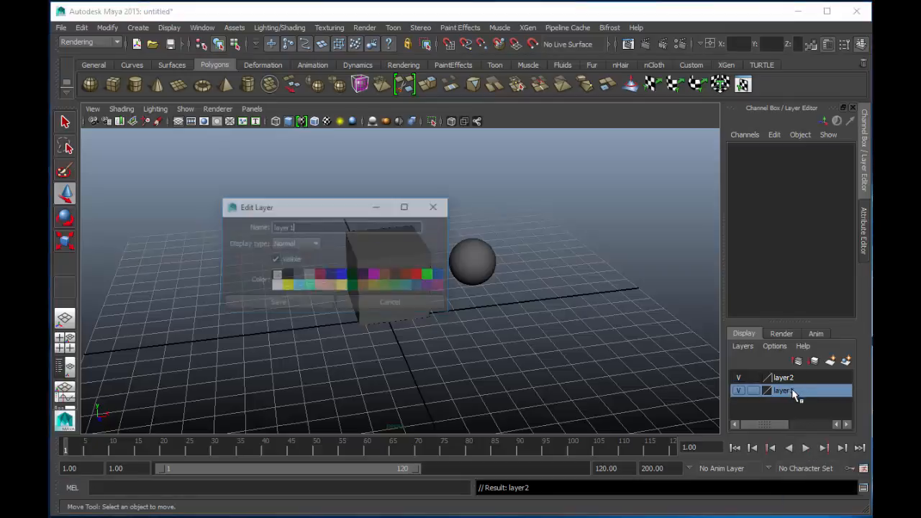
pyautogui.moveTo(333, 214); pyautogui.dragTo(492, 184)
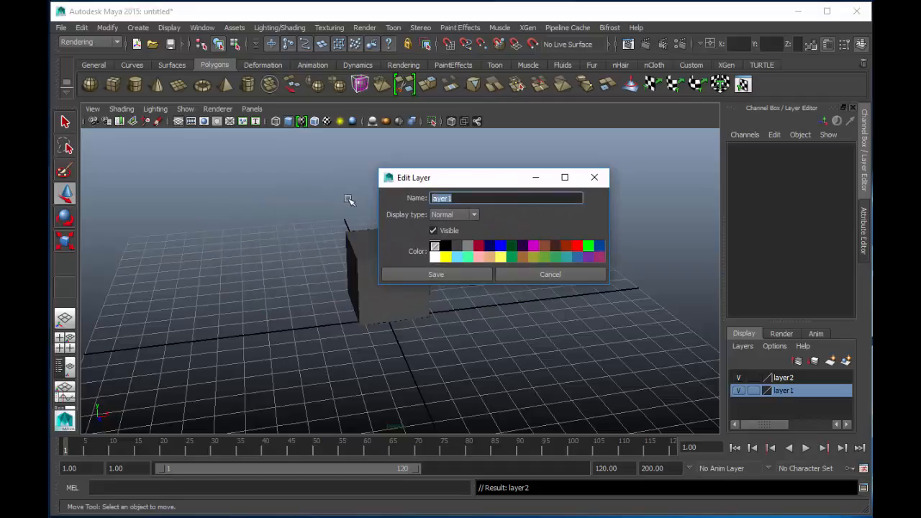
pyautogui.write('cube')
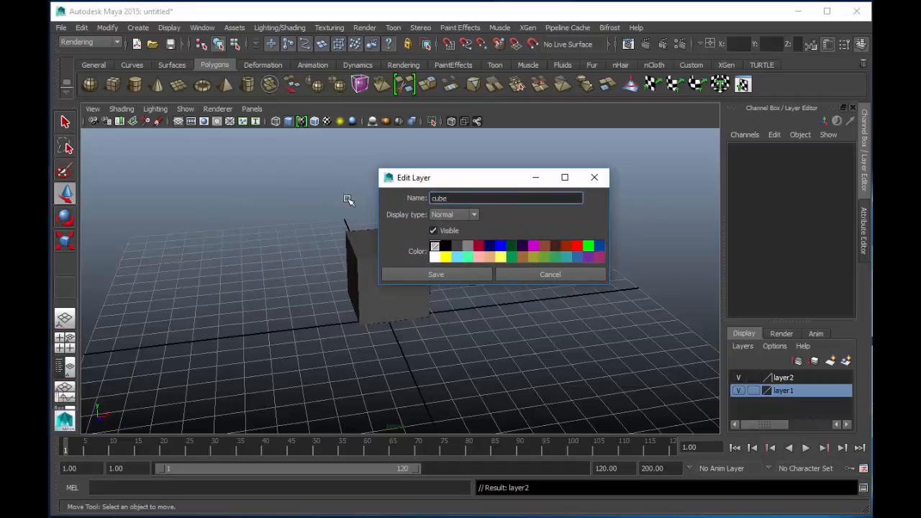
pyautogui.click(438, 277)
# Step: Add the polygon cube to the cube display layer
pyautogui.click(386, 272)
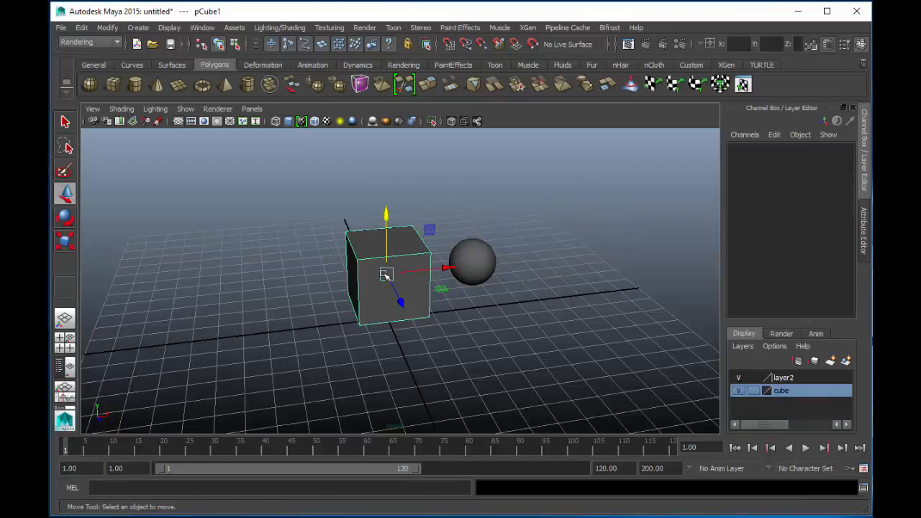
pyautogui.rightClick(798, 391)
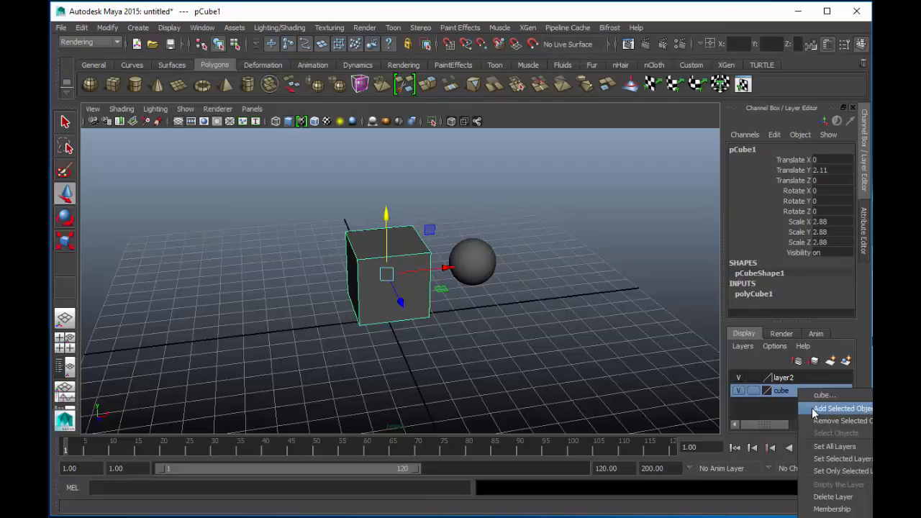
pyautogui.click(812, 408)
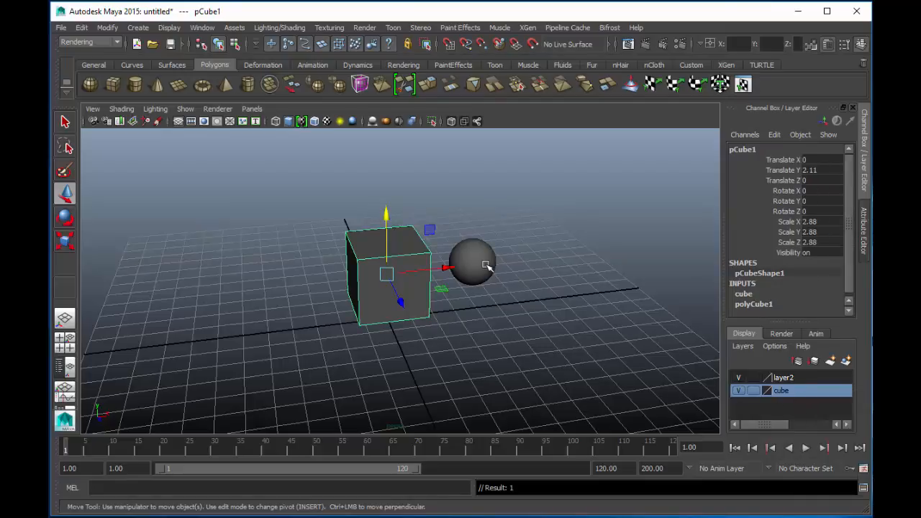
# Step: Rename the display layer layer2 as sphere and add the polygon sphere to it
pyautogui.doubleClick(785, 379)
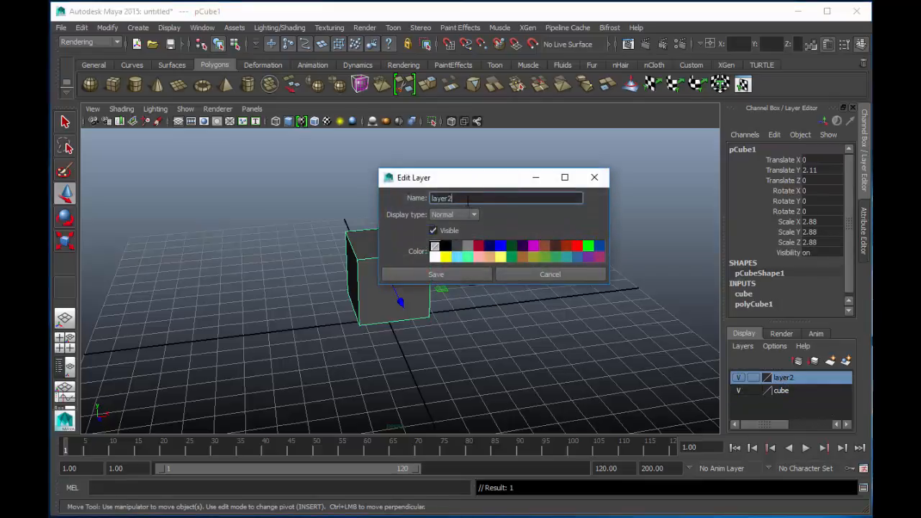
pyautogui.moveTo(455, 200); pyautogui.dragTo(416, 196)
pyautogui.write('sphere')
pyautogui.click(432, 273)
pyautogui.click(476, 272)
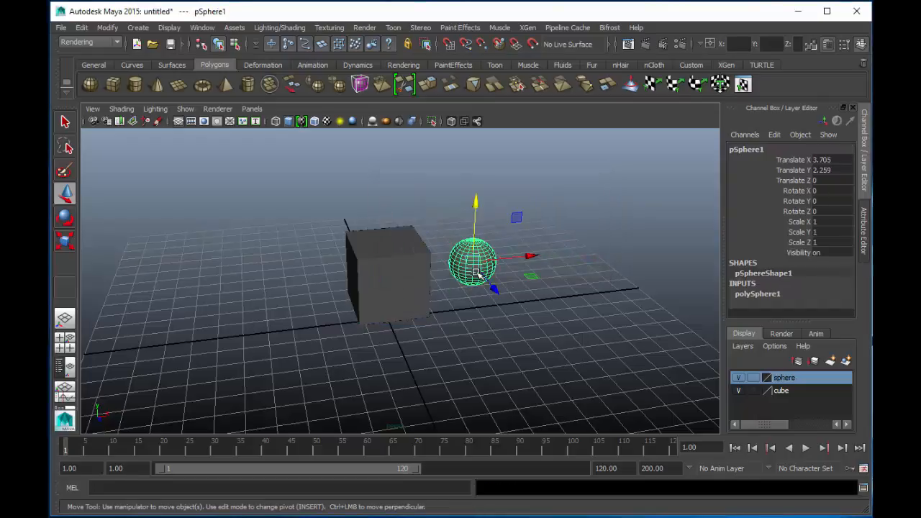
pyautogui.rightClick(804, 377)
pyautogui.click(821, 398)
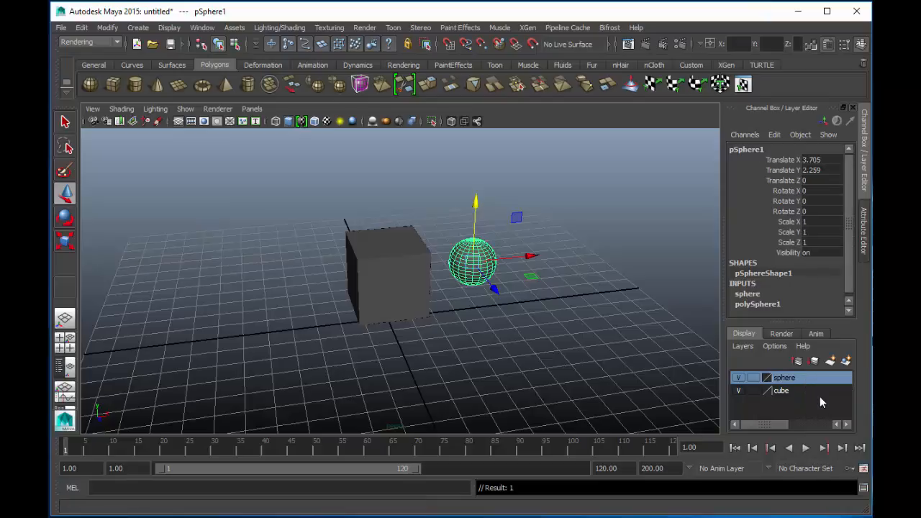
# Step: Hide the cube layer, show it again, and clear the selection
pyautogui.click(739, 392)
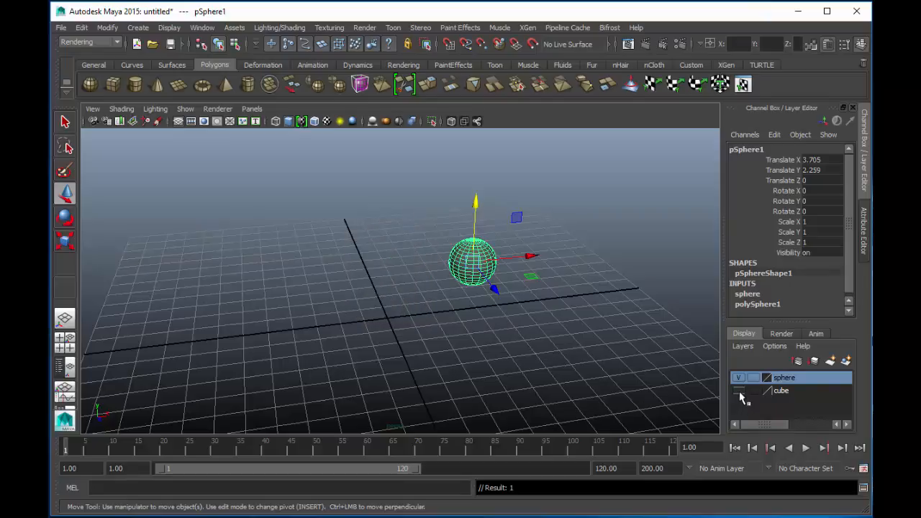
pyautogui.click(739, 391)
pyautogui.click(602, 363)
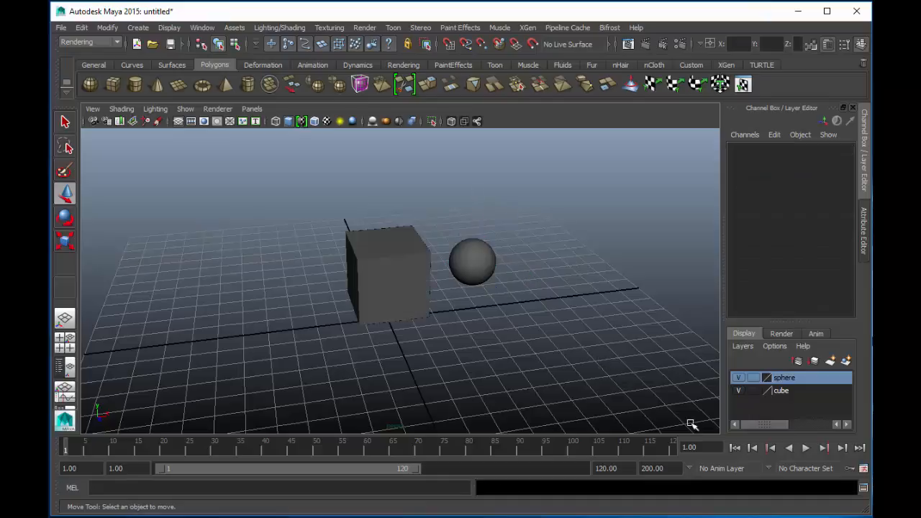
# Step: Examine the render layers and the animation layers in the Layer Editor
pyautogui.click(780, 332)
pyautogui.click(818, 331)
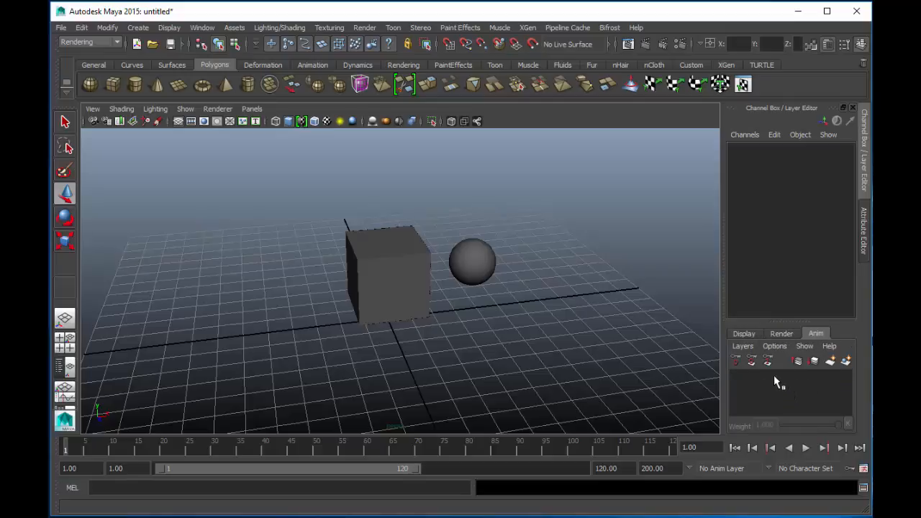
pyautogui.click(782, 334)
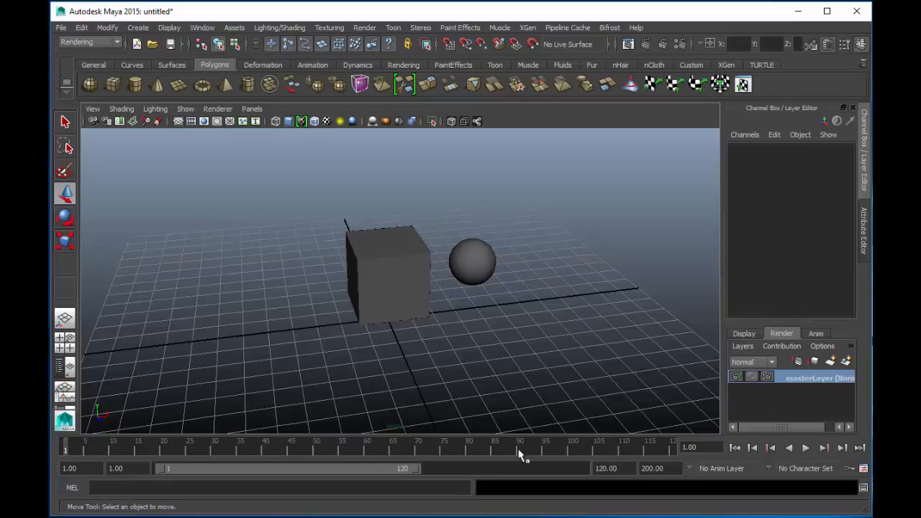
# Step: Key the cube at frame 1, move it to about -7.24 in X, and key it again at that frame
pyautogui.click(401, 271)
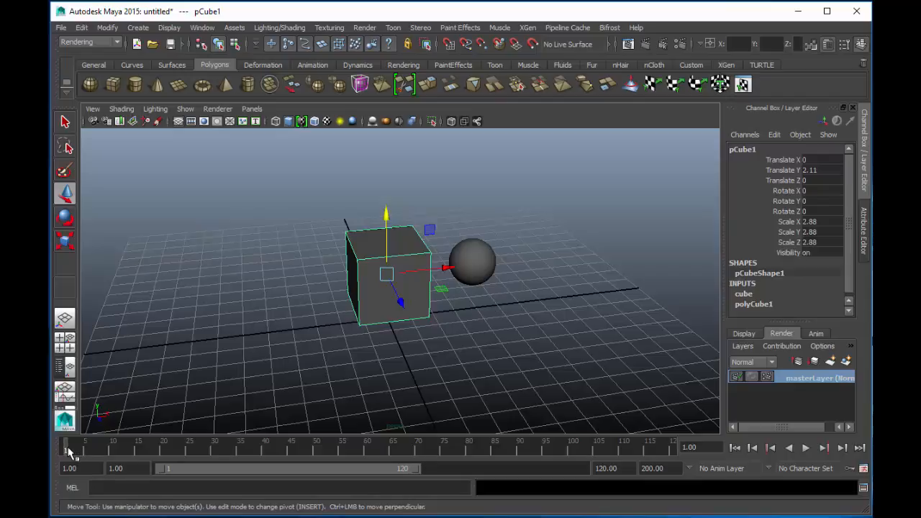
pyautogui.press('s')
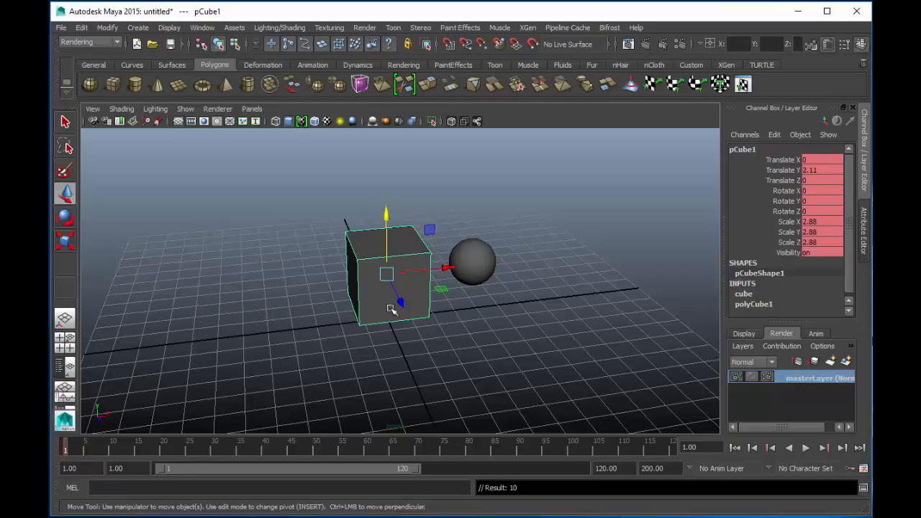
pyautogui.moveTo(446, 269); pyautogui.dragTo(267, 275)
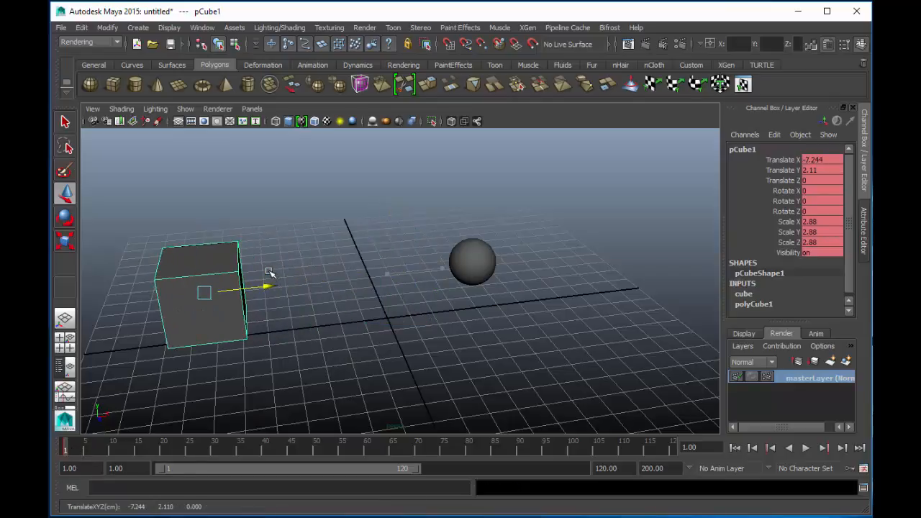
pyautogui.press('s')
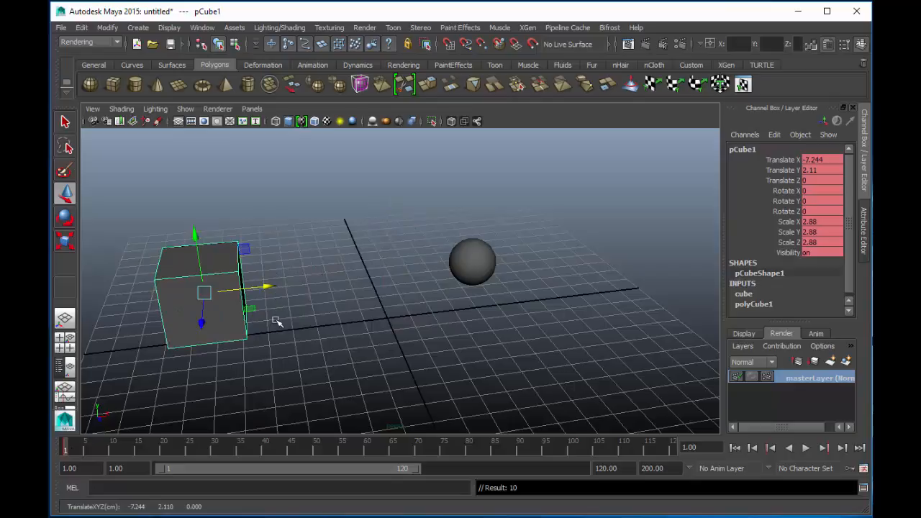
# Step: Set a key on the cube at frame 20 and play back the animation
pyautogui.click(163, 448)
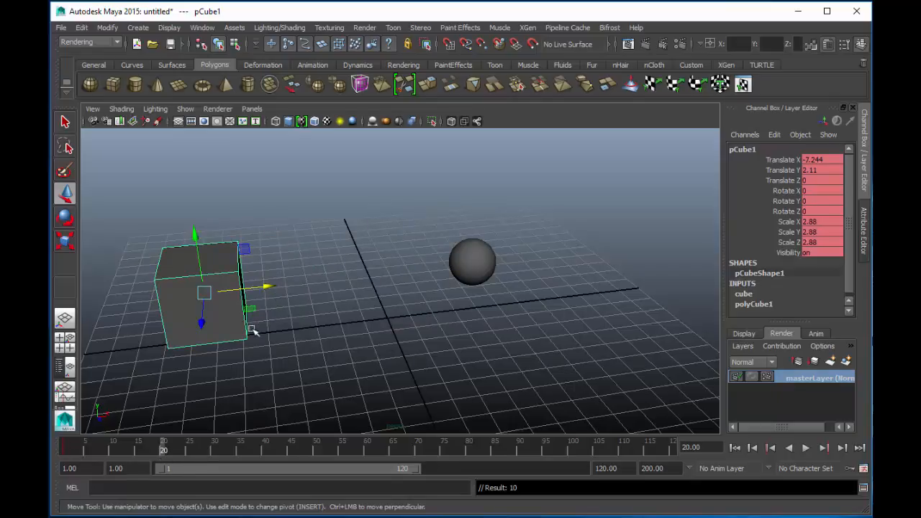
pyautogui.click(805, 449)
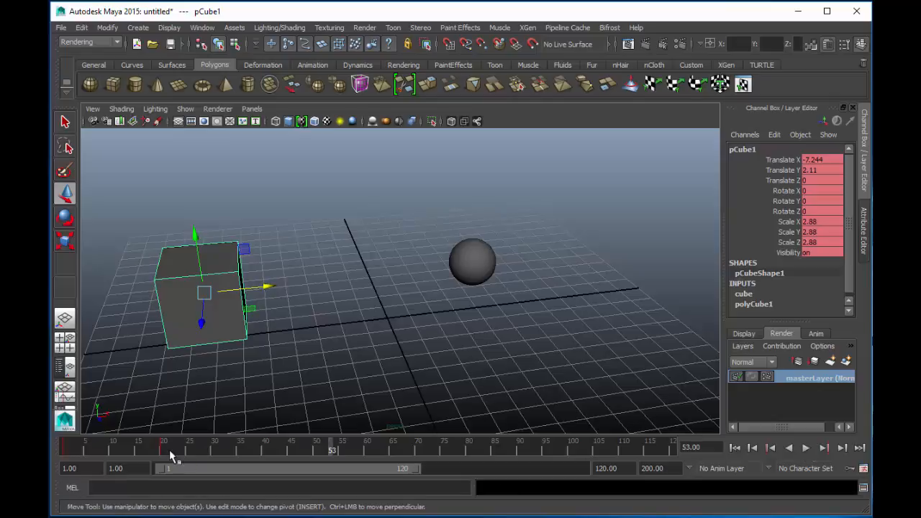
# Step: Delete the cube's key at frame 20 from the timeline
pyautogui.click(163, 450)
pyautogui.rightClick(165, 450)
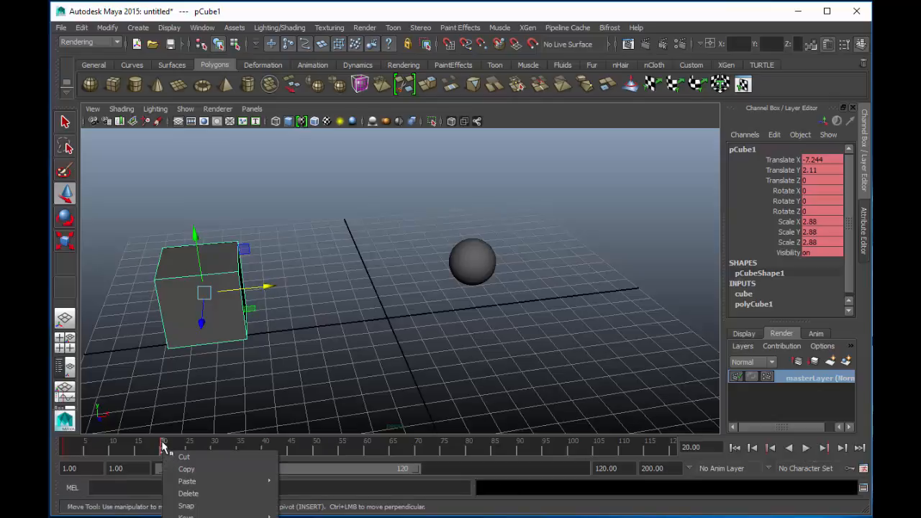
pyautogui.click(179, 494)
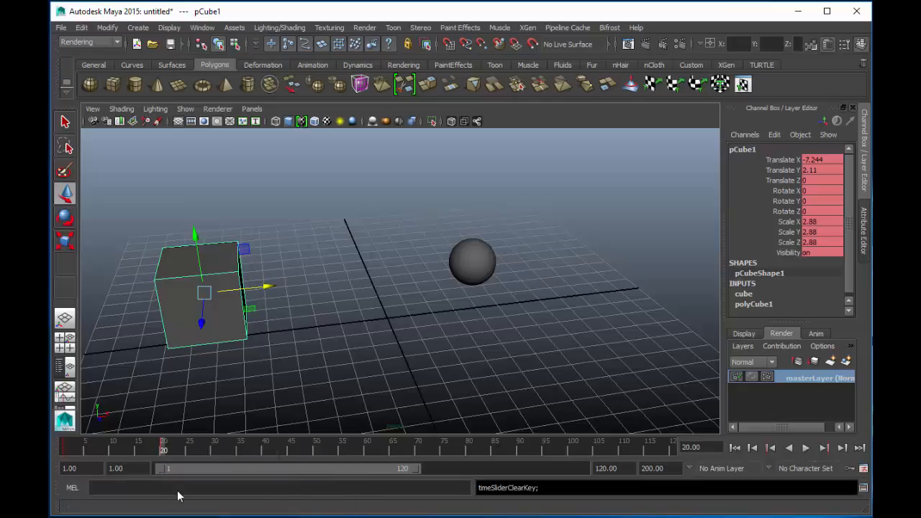
# Step: At frame 120, move the cube along X to about 8.69 and set a key there
pyautogui.click(674, 449)
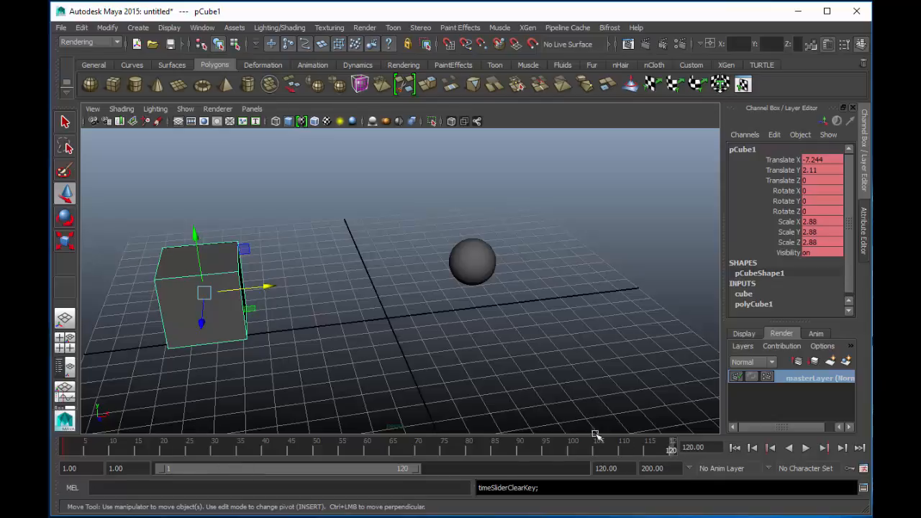
pyautogui.moveTo(266, 287); pyautogui.dragTo(633, 287)
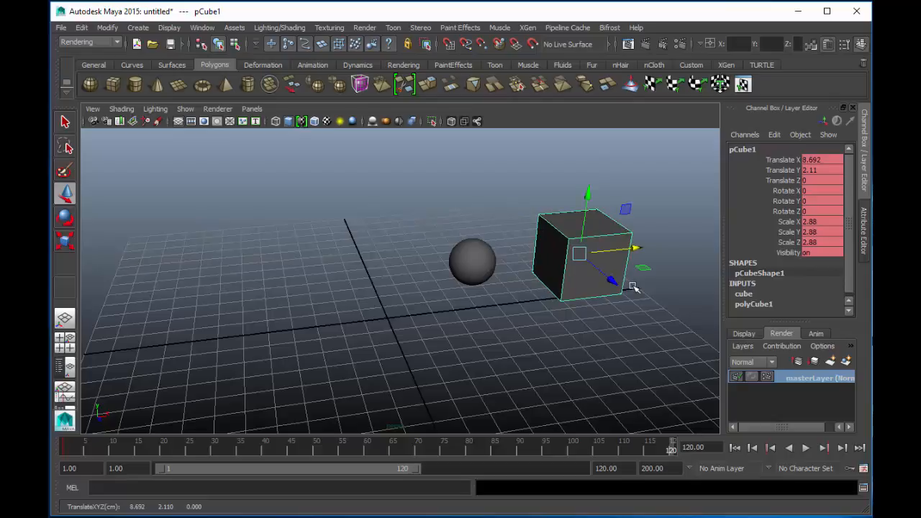
pyautogui.press('s')
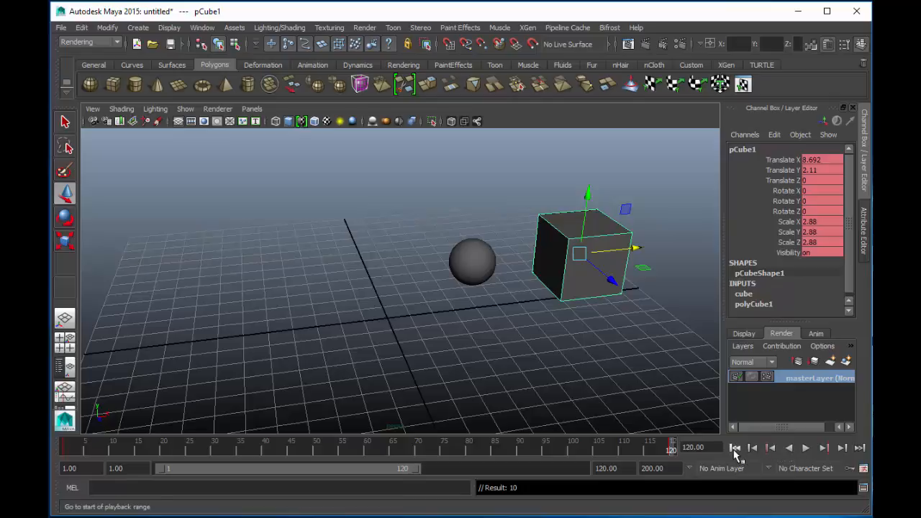
# Step: Play the cube's animation from the start, stop it, and scrub through the timeline to frame 120
pyautogui.click(735, 448)
pyautogui.click(805, 448)
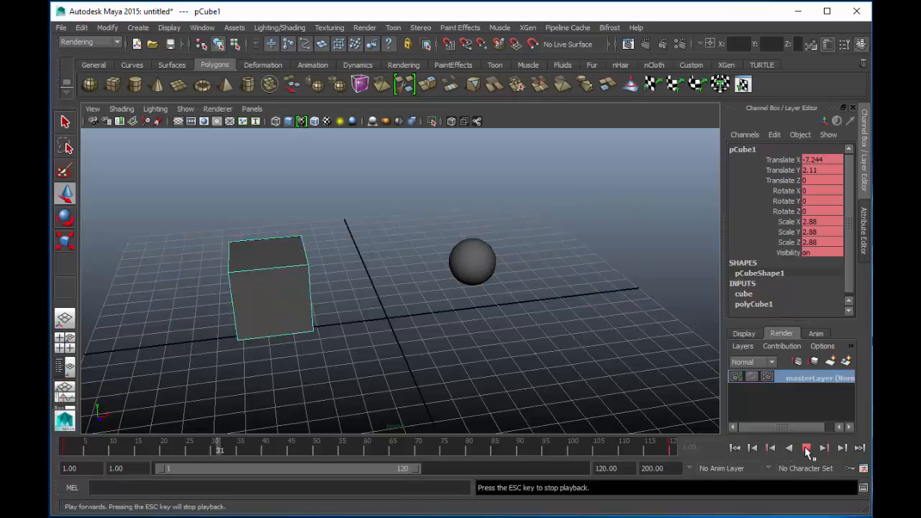
pyautogui.click(806, 449)
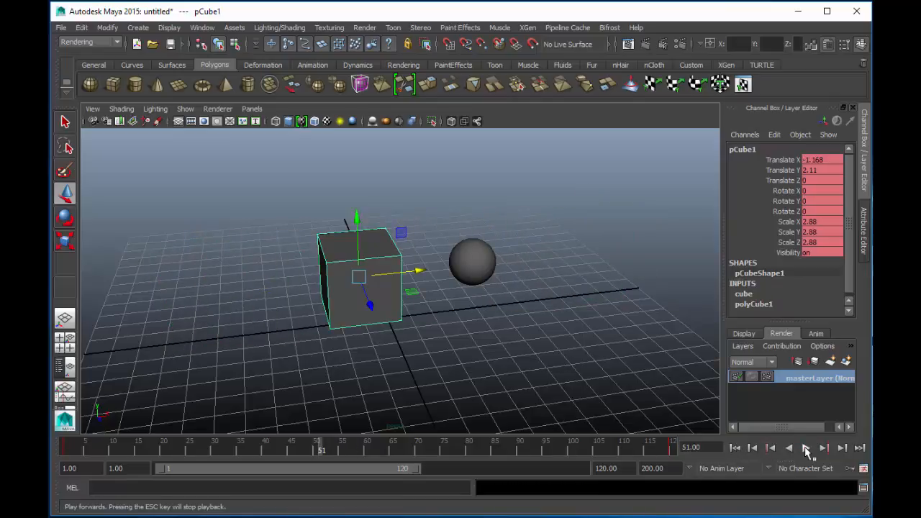
pyautogui.moveTo(108, 448); pyautogui.dragTo(699, 450)
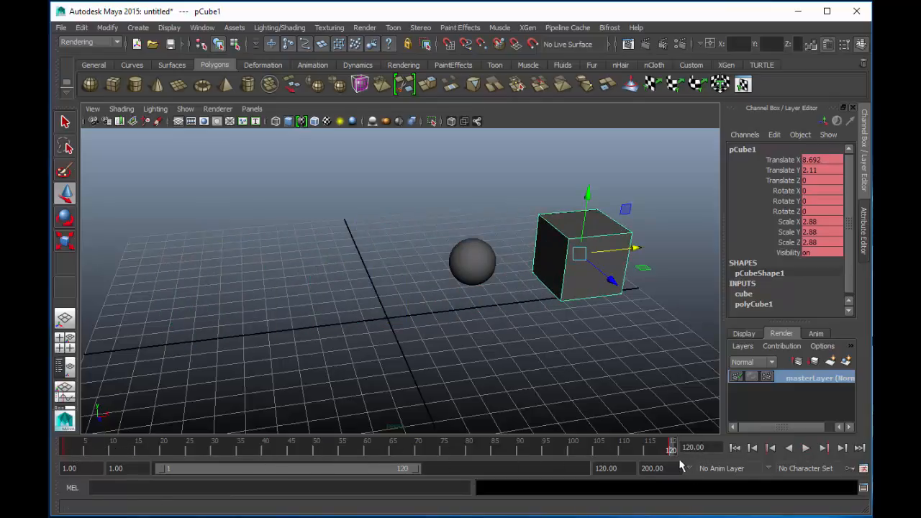
# Step: Set the animation end time to 1000 and expand the playback range to cover all of it
pyautogui.doubleClick(385, 472)
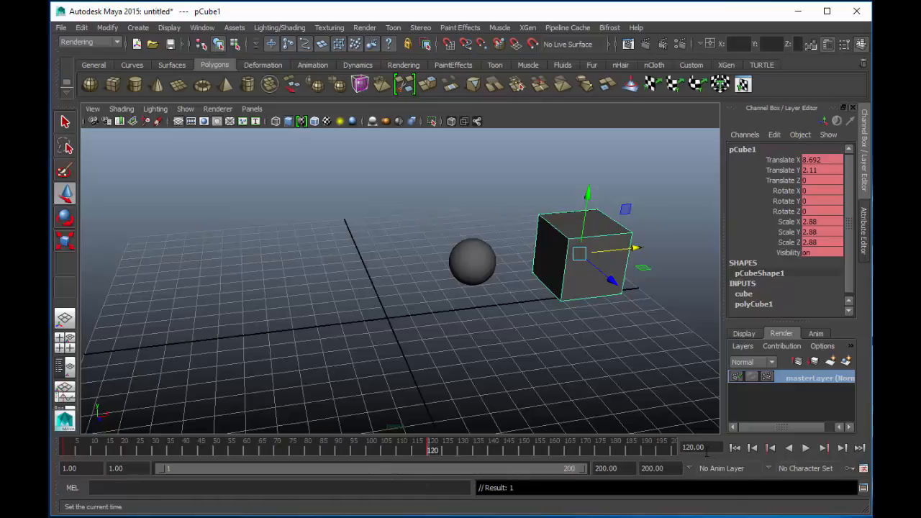
pyautogui.doubleClick(655, 468)
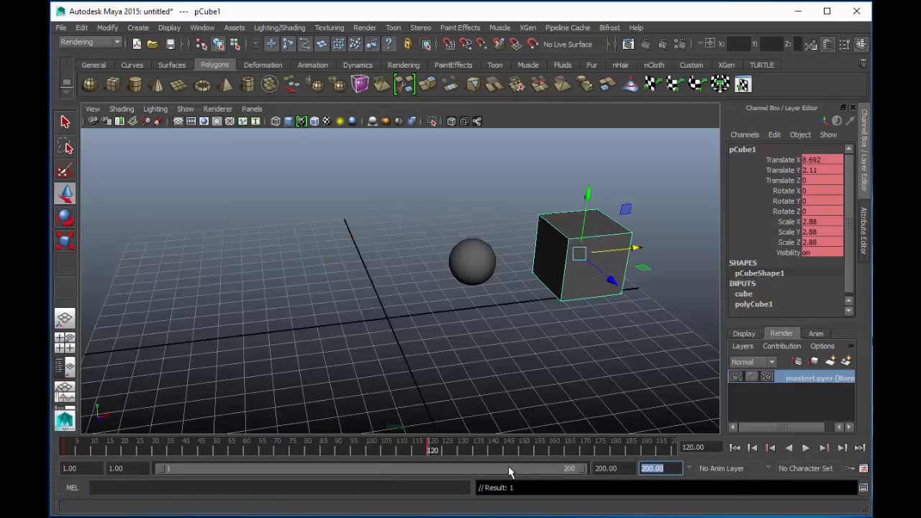
pyautogui.write('1000')
pyautogui.press('Return')
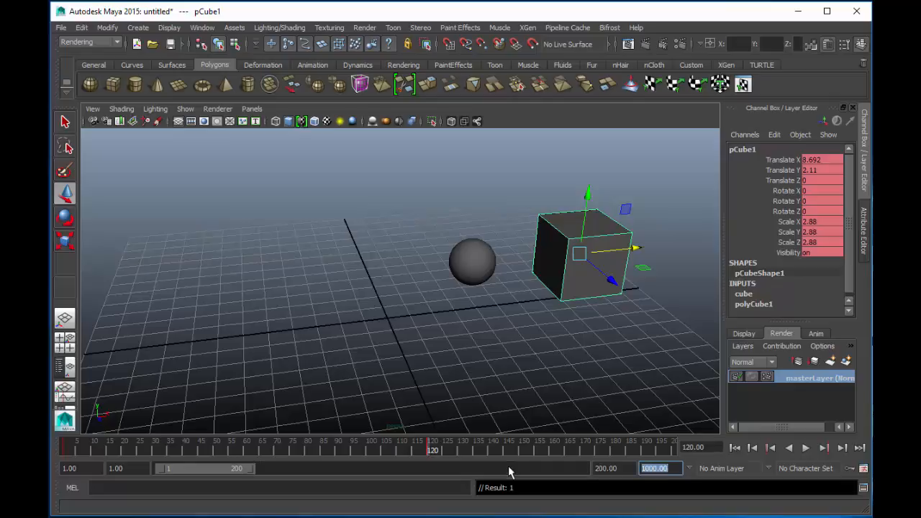
pyautogui.doubleClick(179, 469)
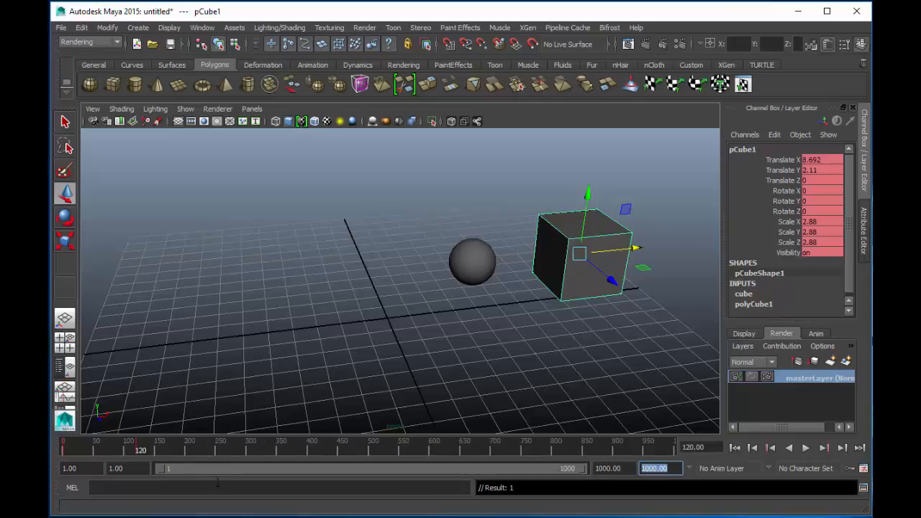
# Step: Key the cube's current position at frame 1000 and delete its key at frame 120
pyautogui.moveTo(132, 451)
pyautogui.mouseDown()
pyautogui.moveTo(551, 488)
pyautogui.moveTo(718, 485)
pyautogui.mouseUp()
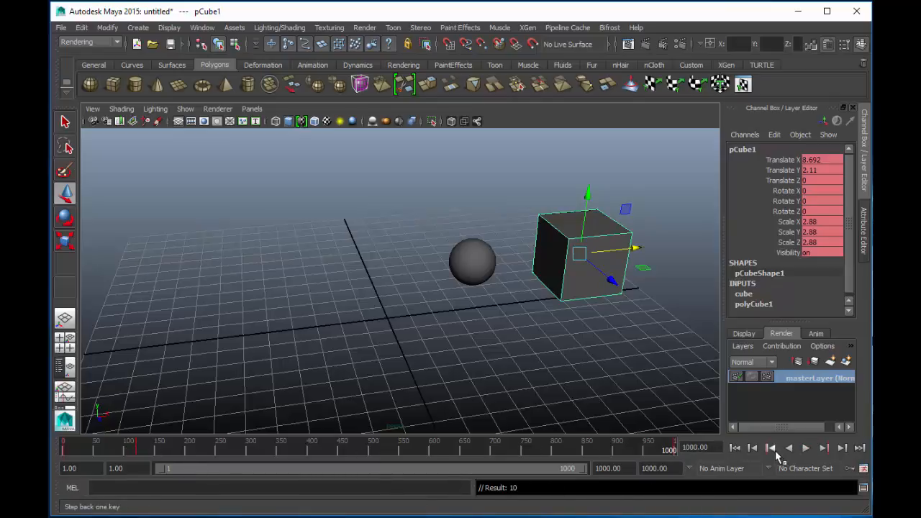
pyautogui.click(770, 448)
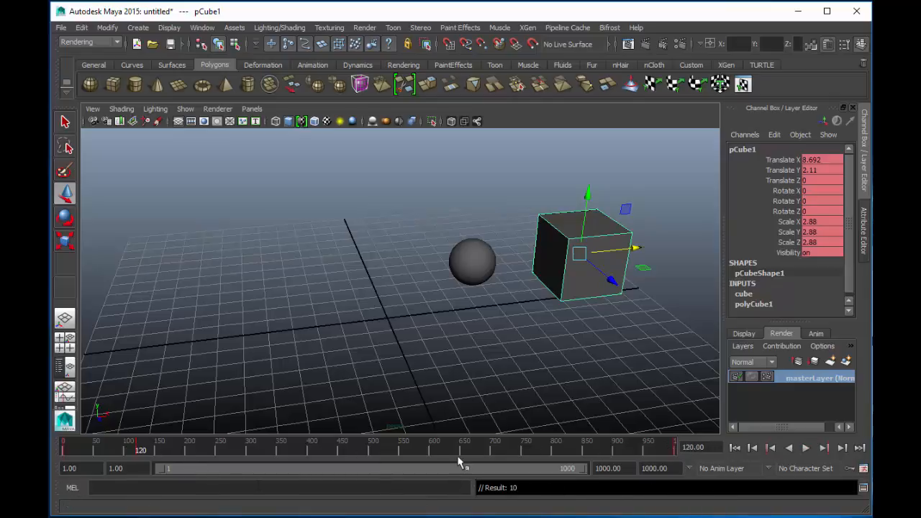
pyautogui.rightClick(134, 446)
pyautogui.click(153, 491)
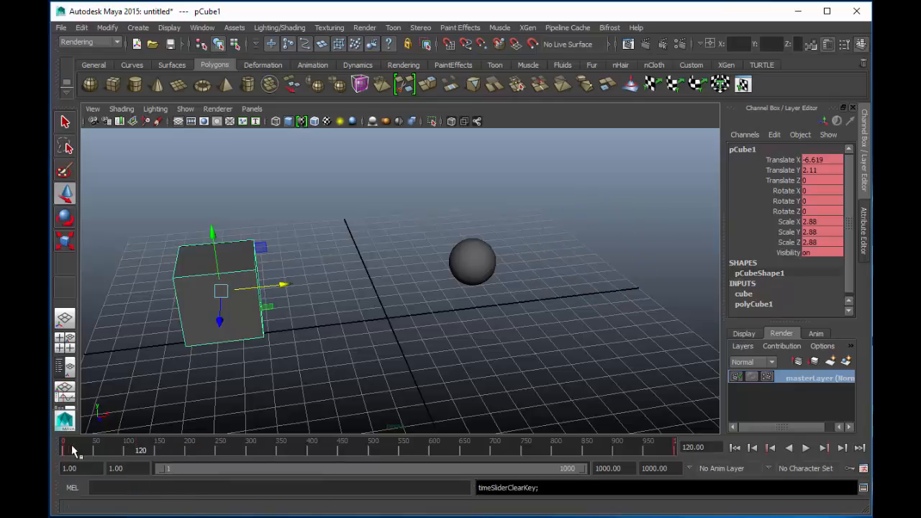
# Step: Scrub through the full 1000-frame timeline, and play back the slower cube motion before stopping it
pyautogui.moveTo(67, 446); pyautogui.dragTo(690, 446)
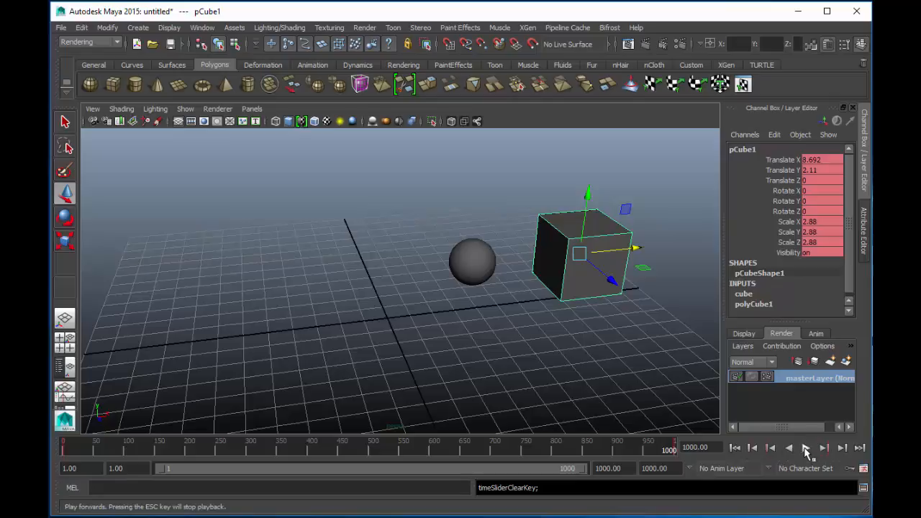
pyautogui.click(807, 448)
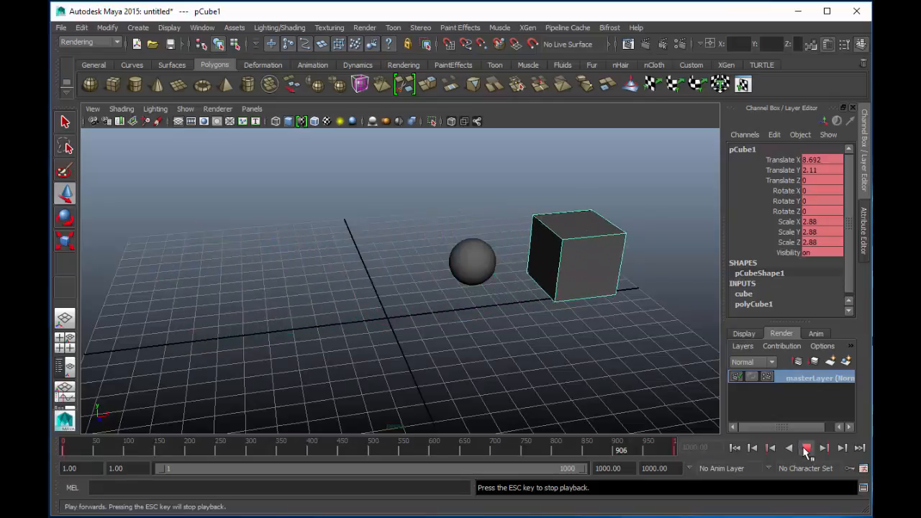
pyautogui.click(807, 448)
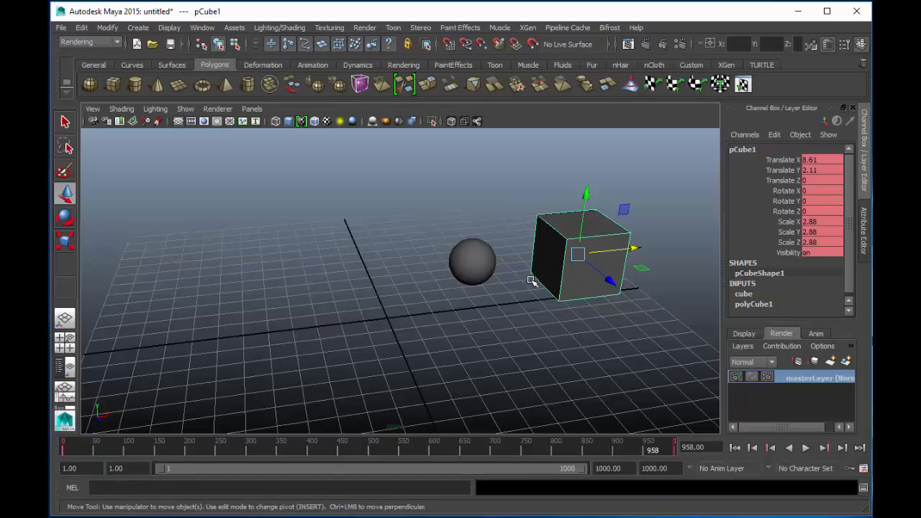
# Step: Select the sphere and move it along X to about -4.99
pyautogui.click(485, 265)
pyautogui.moveTo(531, 258); pyautogui.dragTo(306, 271)
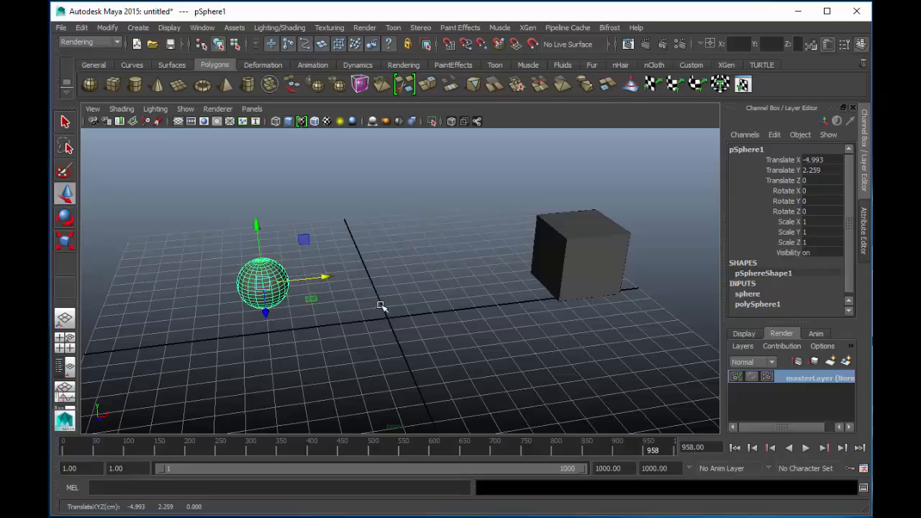